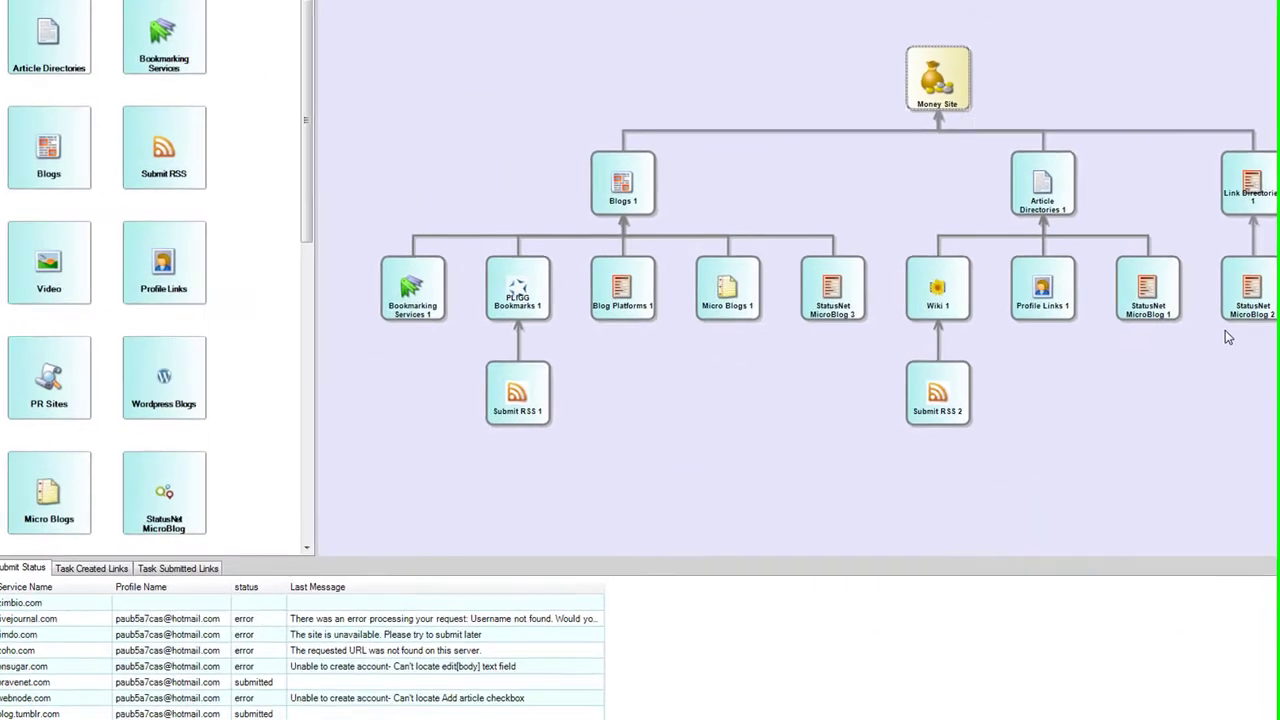
- Examine the Money Site's campaign settings for automatic dead-link removal and the number of submission days, leaving without saving
double_click(935, 78)
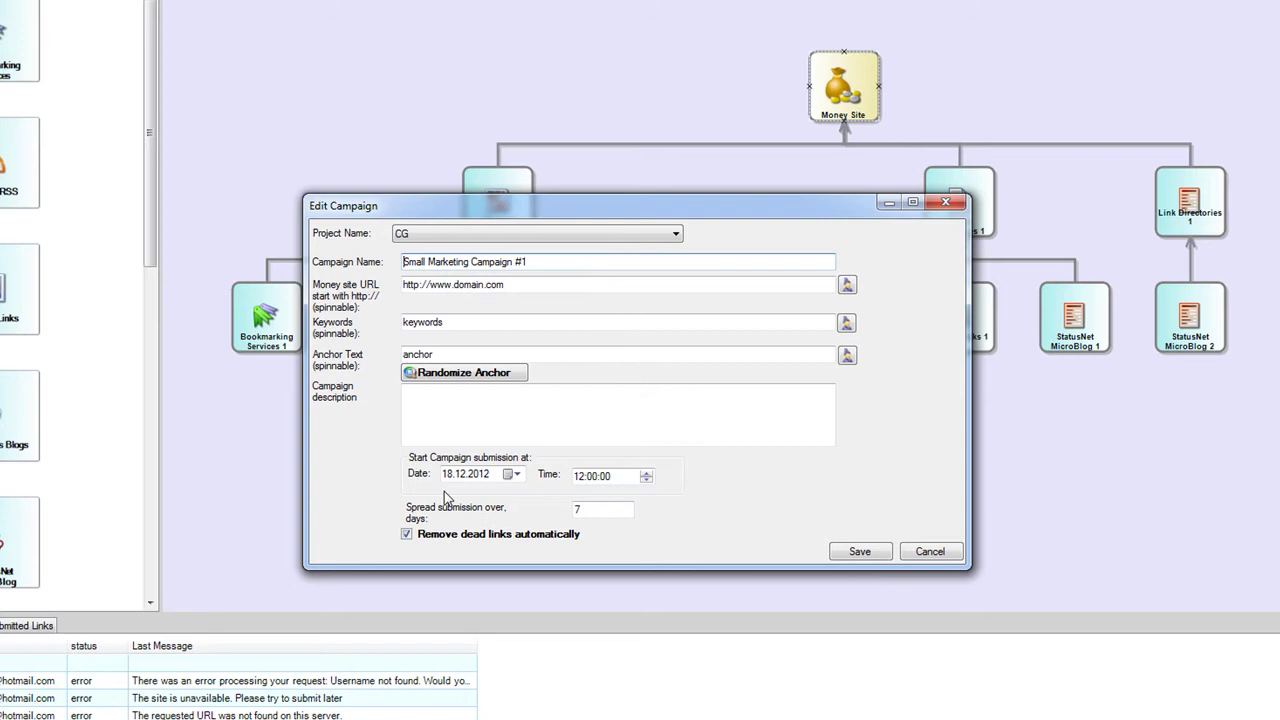
left_click(405, 533)
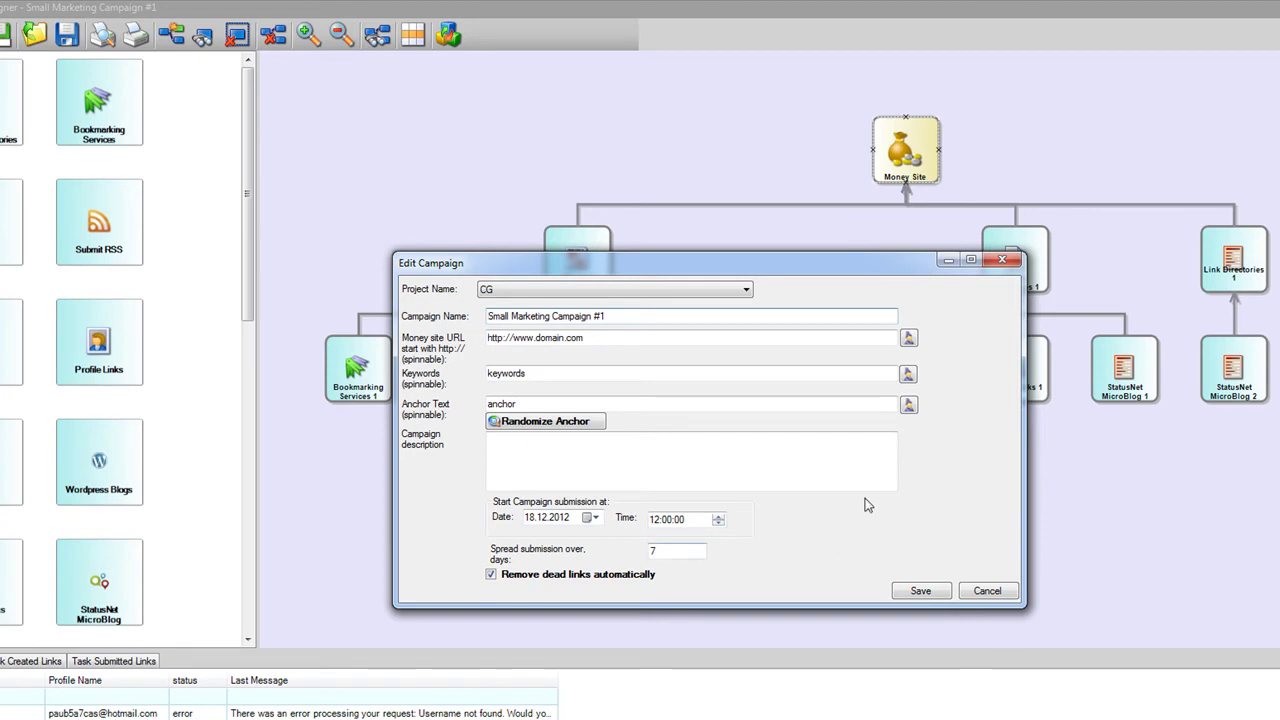
left_click(987, 591)
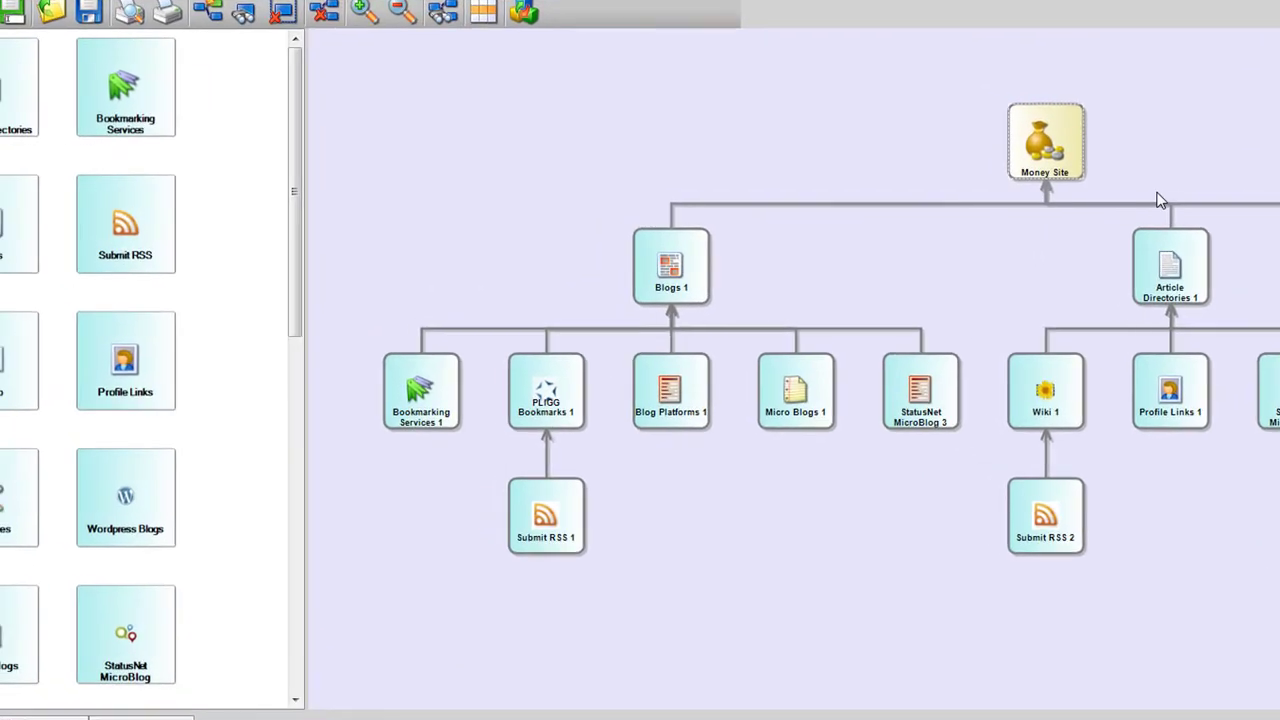
double_click(1060, 148)
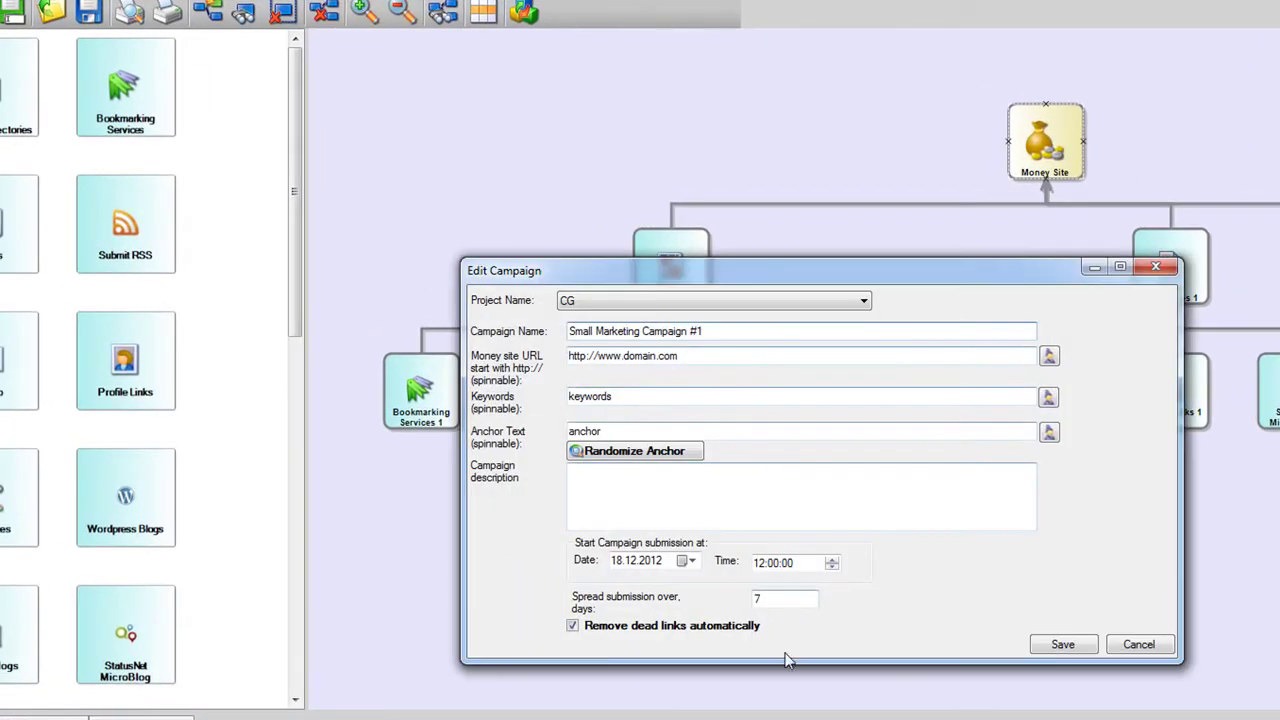
double_click(775, 603)
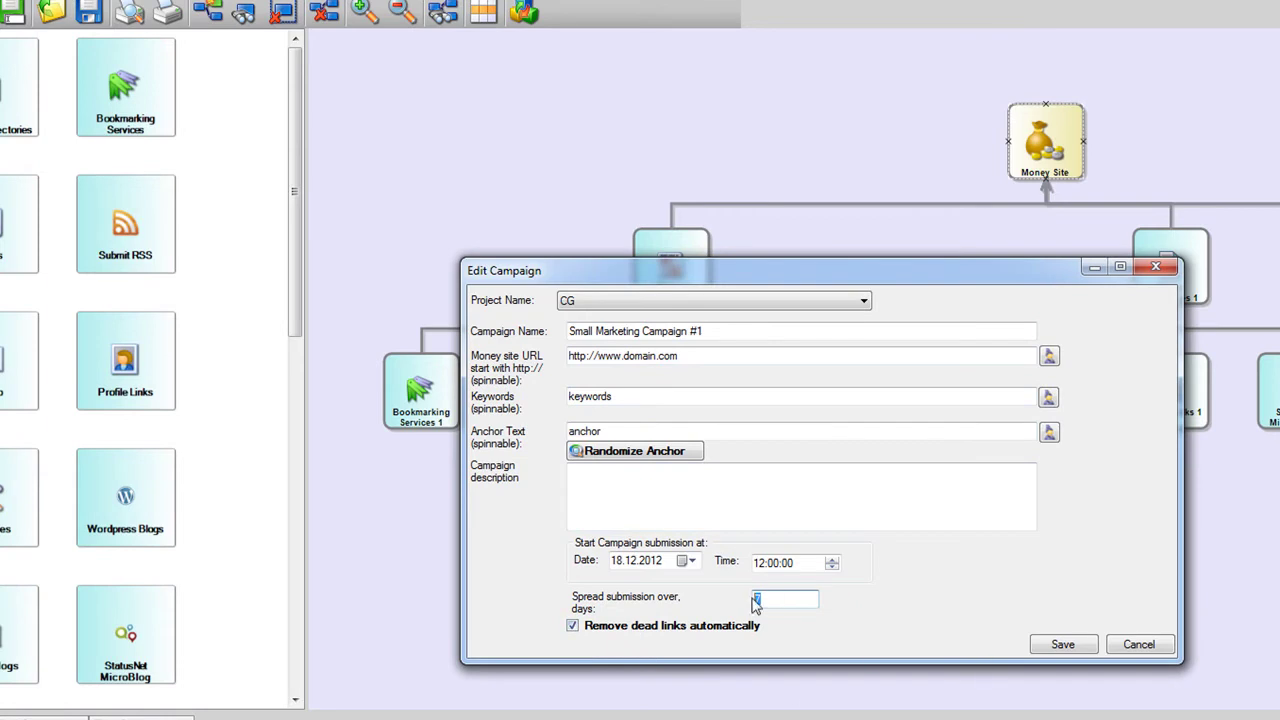
left_click(1145, 646)
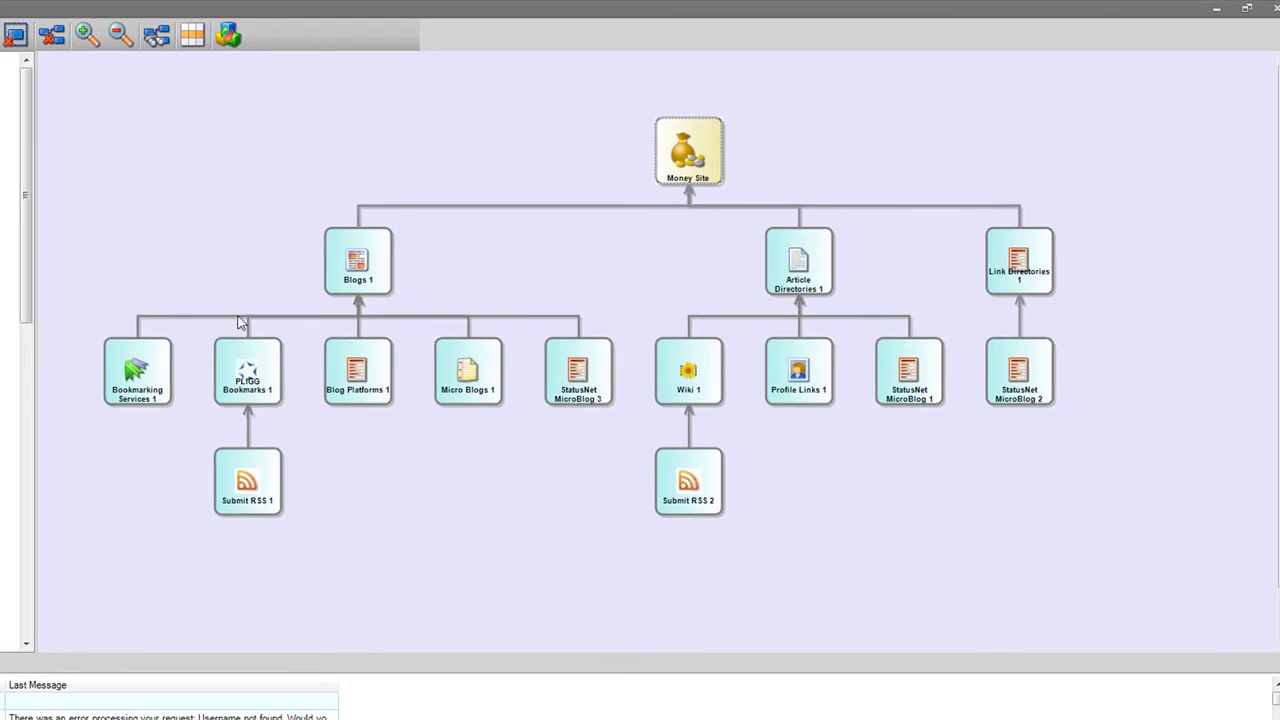
- Examine the nodes linked beneath the Money Site and display the links created by the Blogs 1 task
left_click(372, 260)
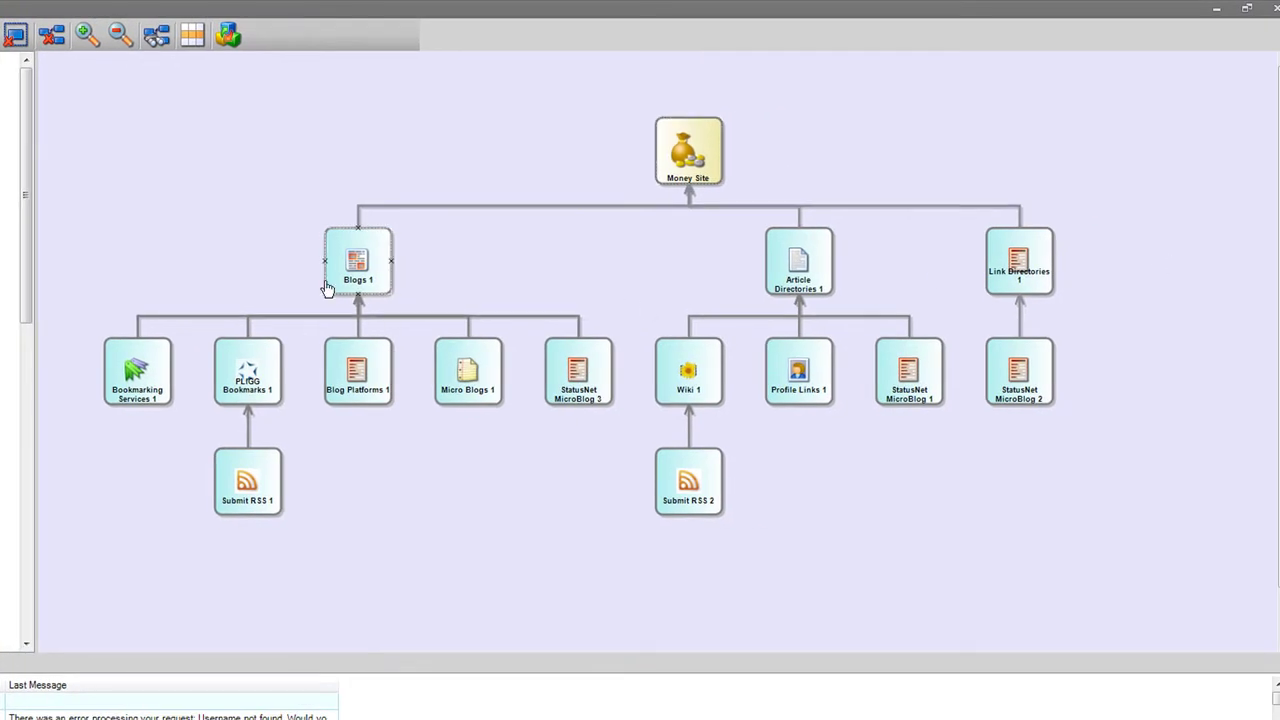
left_click(780, 273)
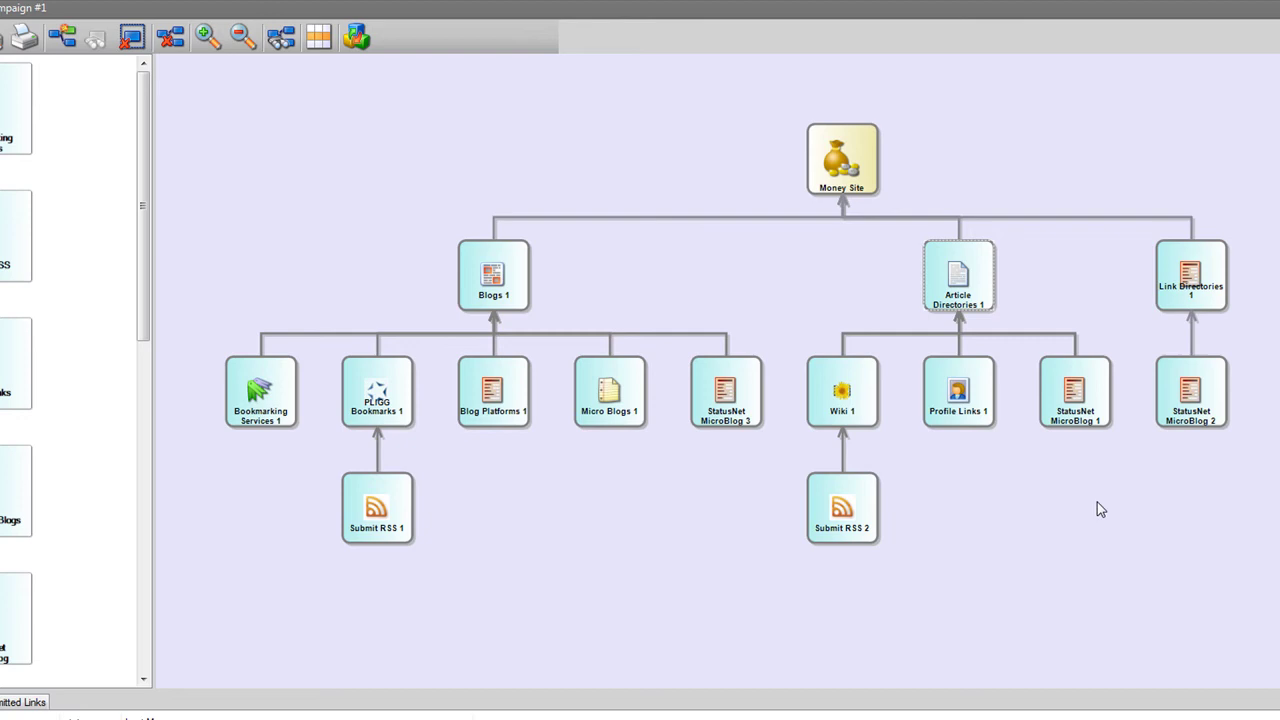
left_click(372, 515)
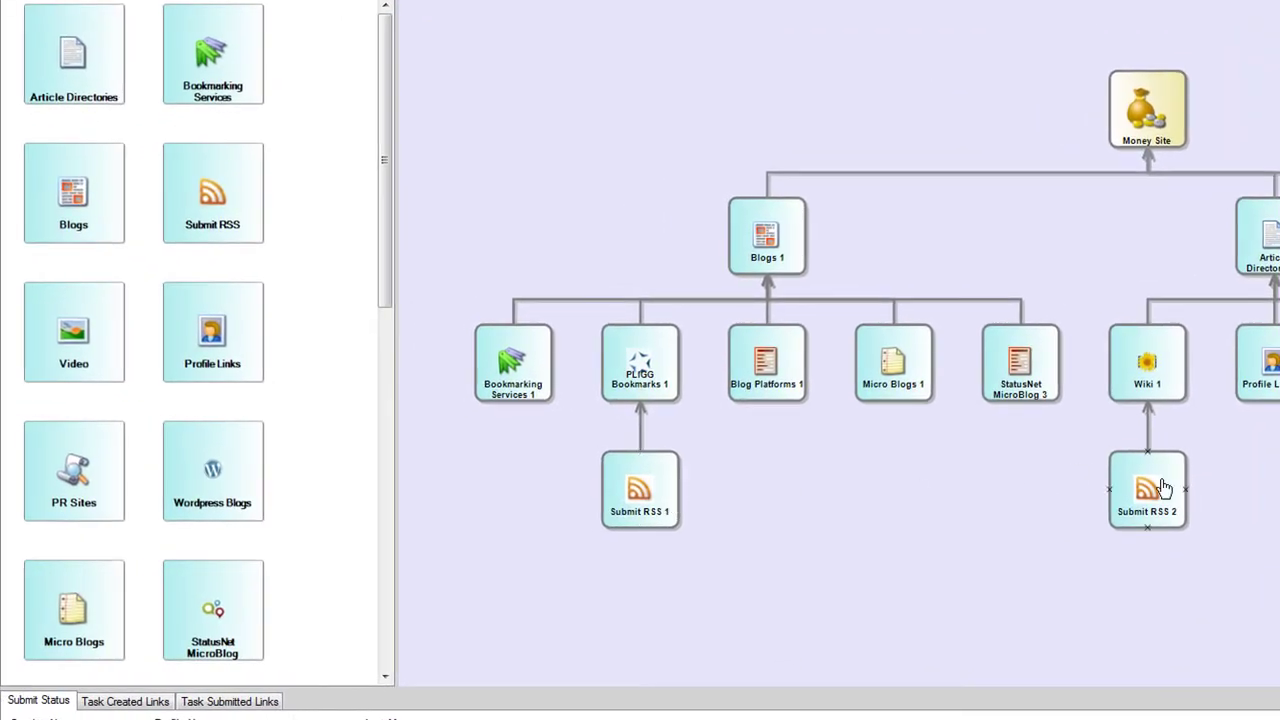
left_click(641, 492)
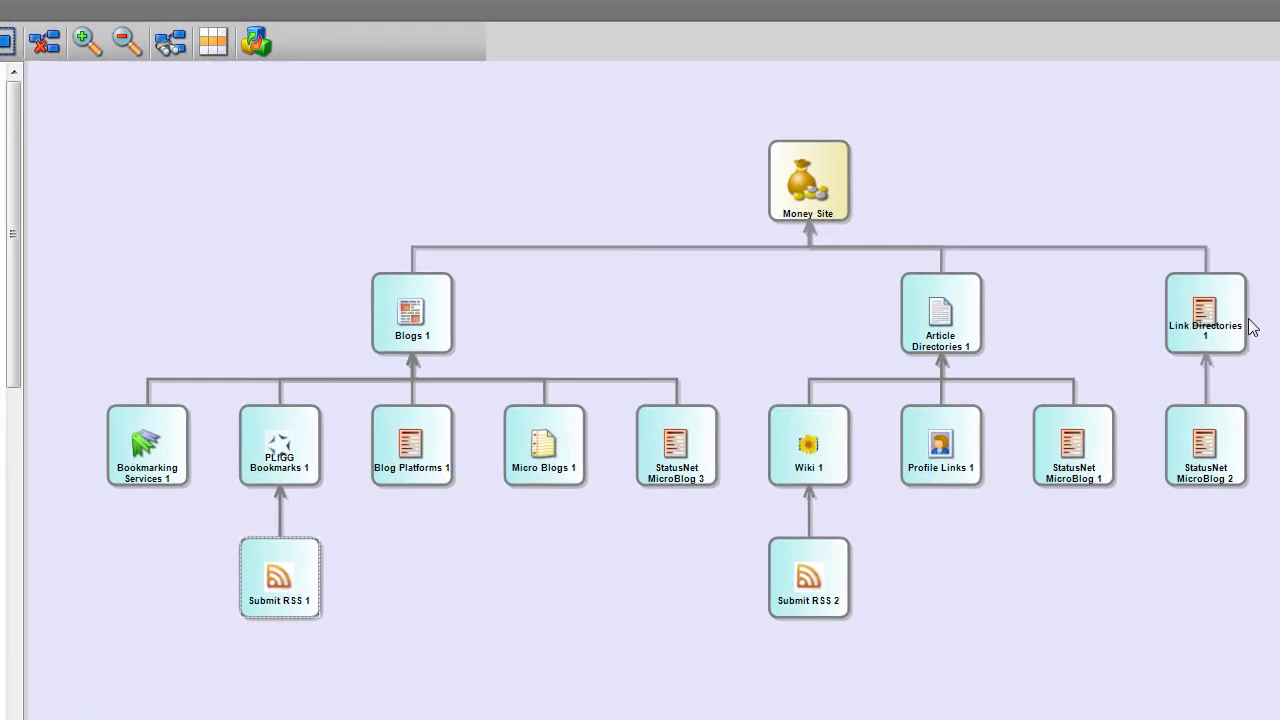
left_click(166, 443)
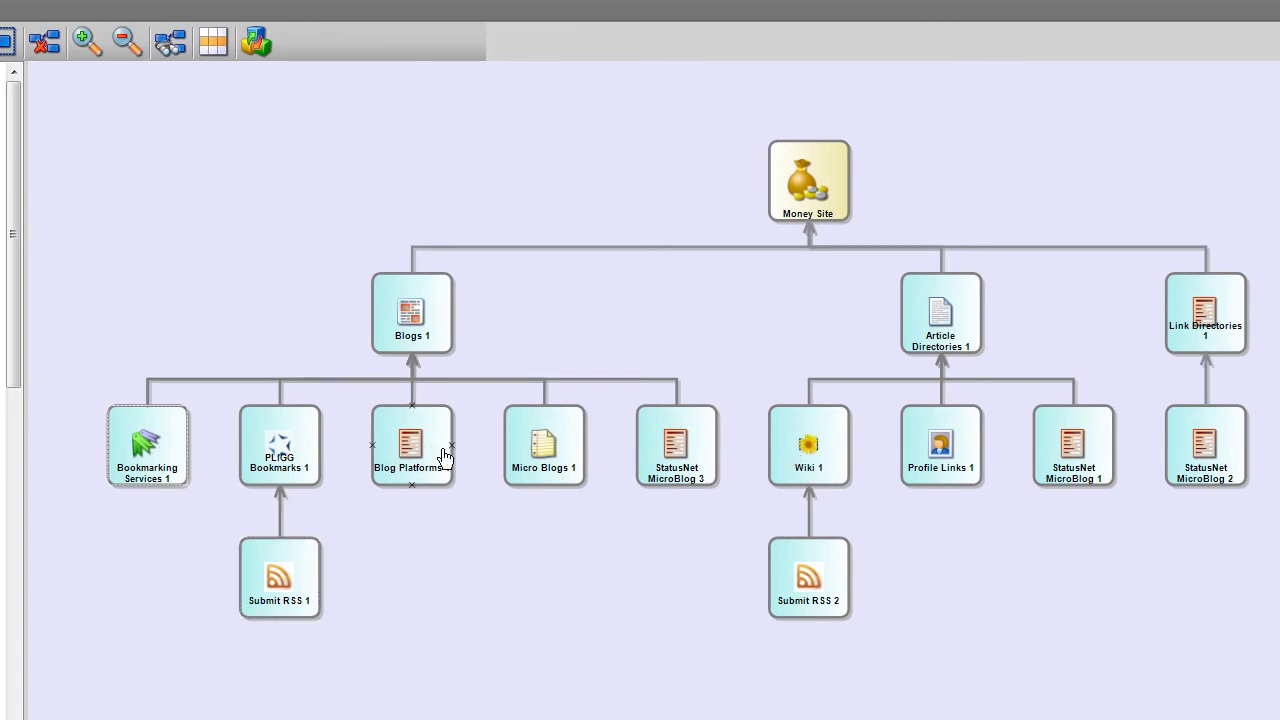
left_click(412, 313)
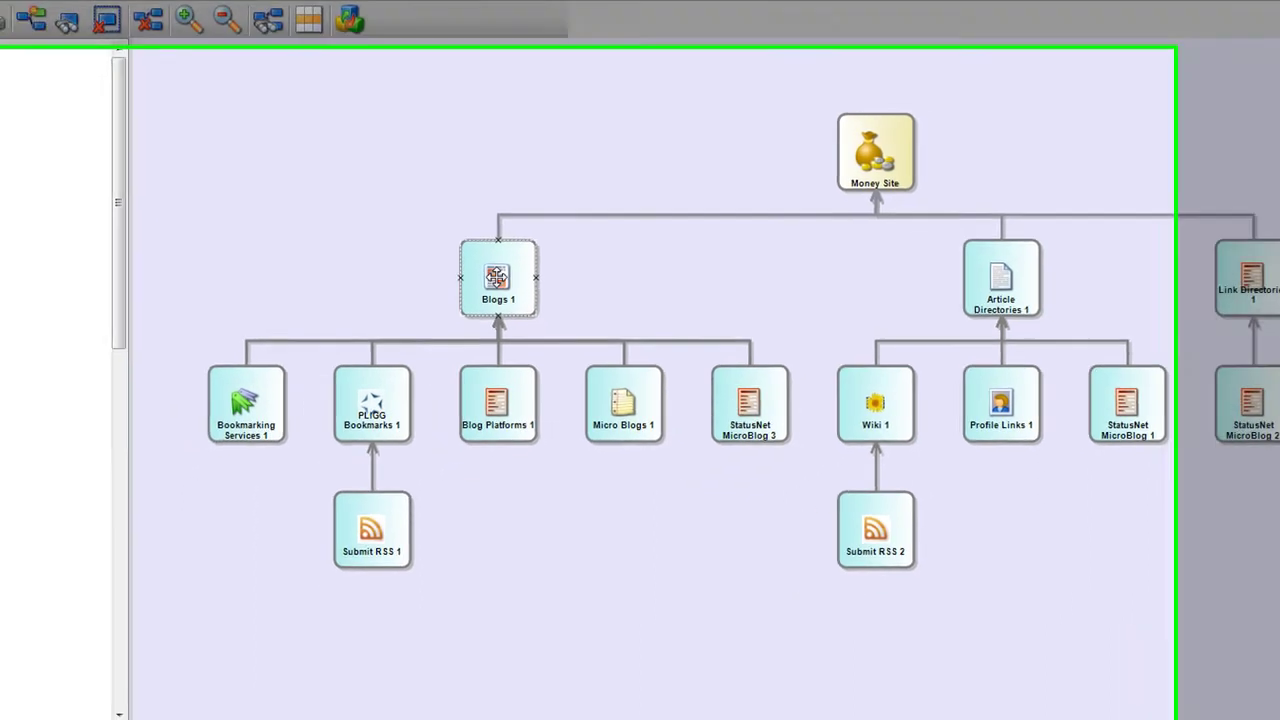
left_click(97, 621)
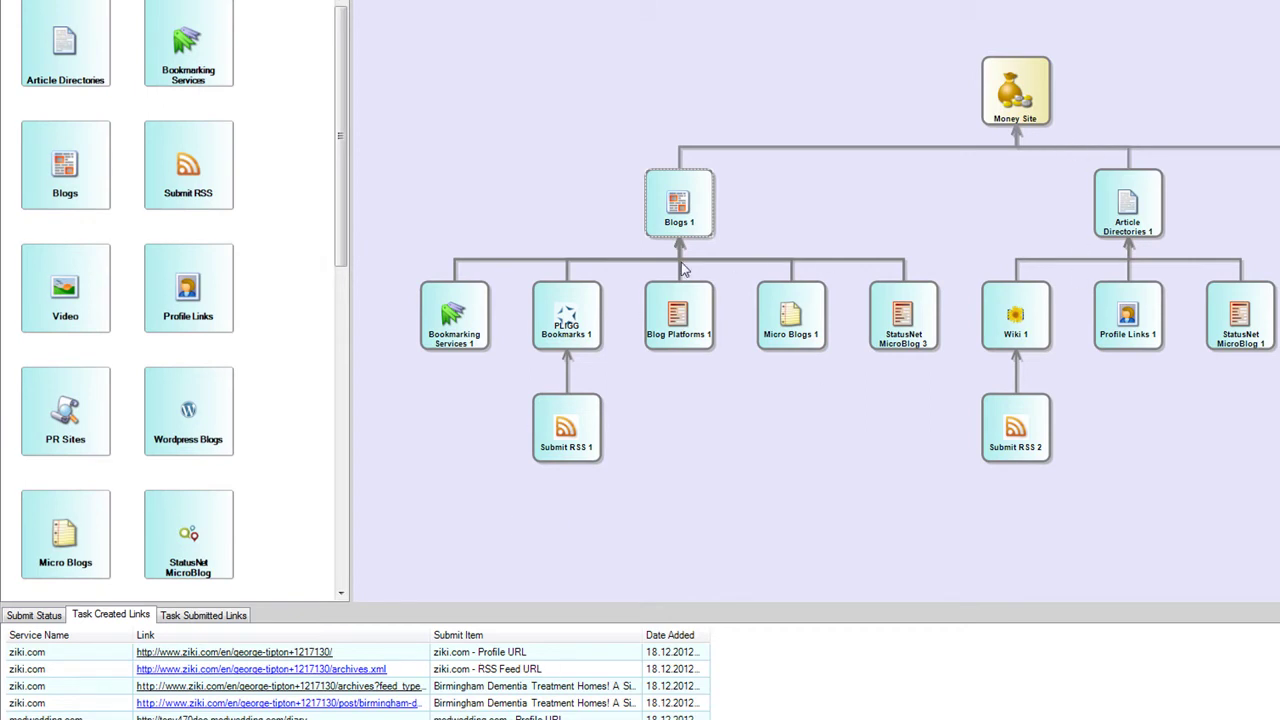
- Check the money site URL in the Money Site's campaign settings and close them
double_click(988, 100)
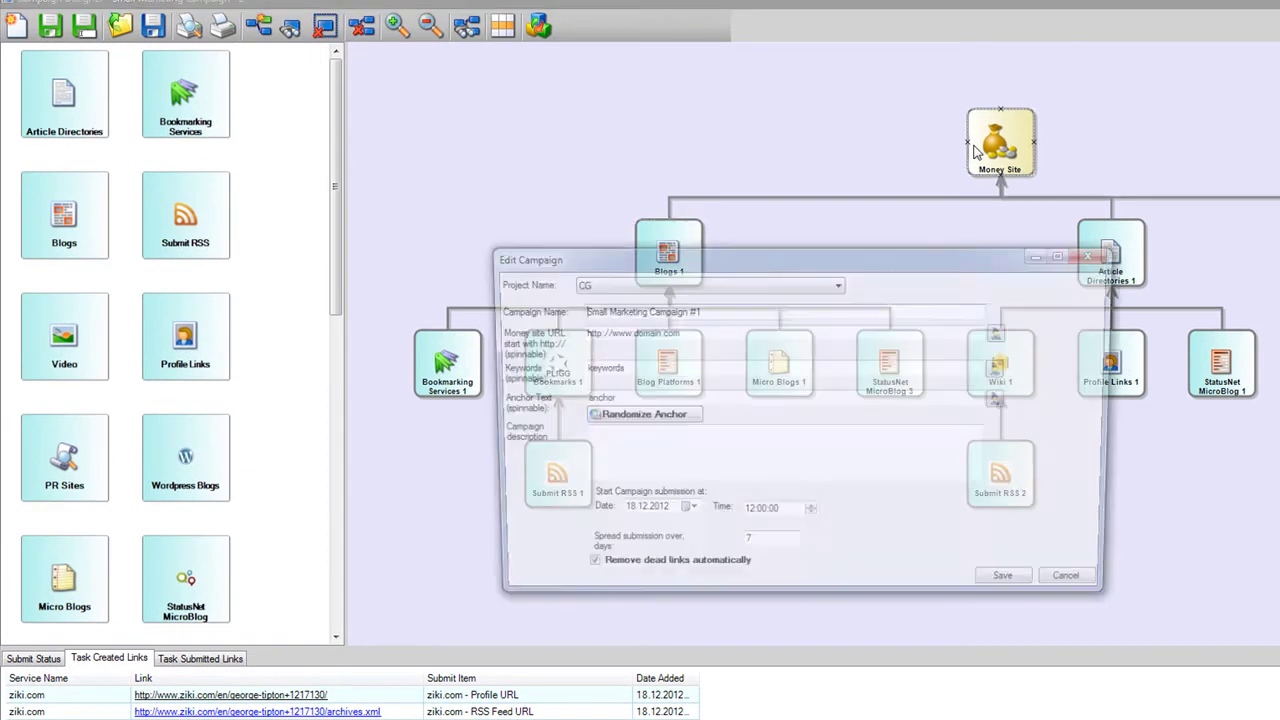
key("Tab")
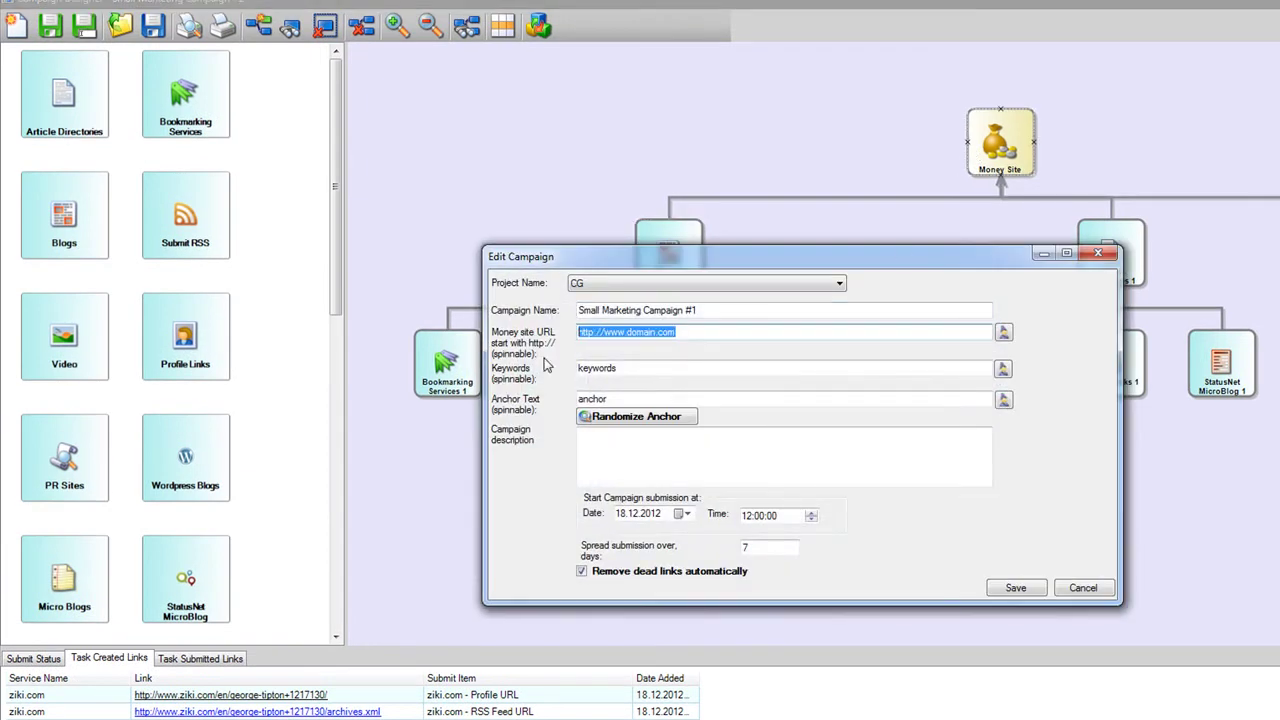
double_click(728, 334)
left_click(1013, 588)
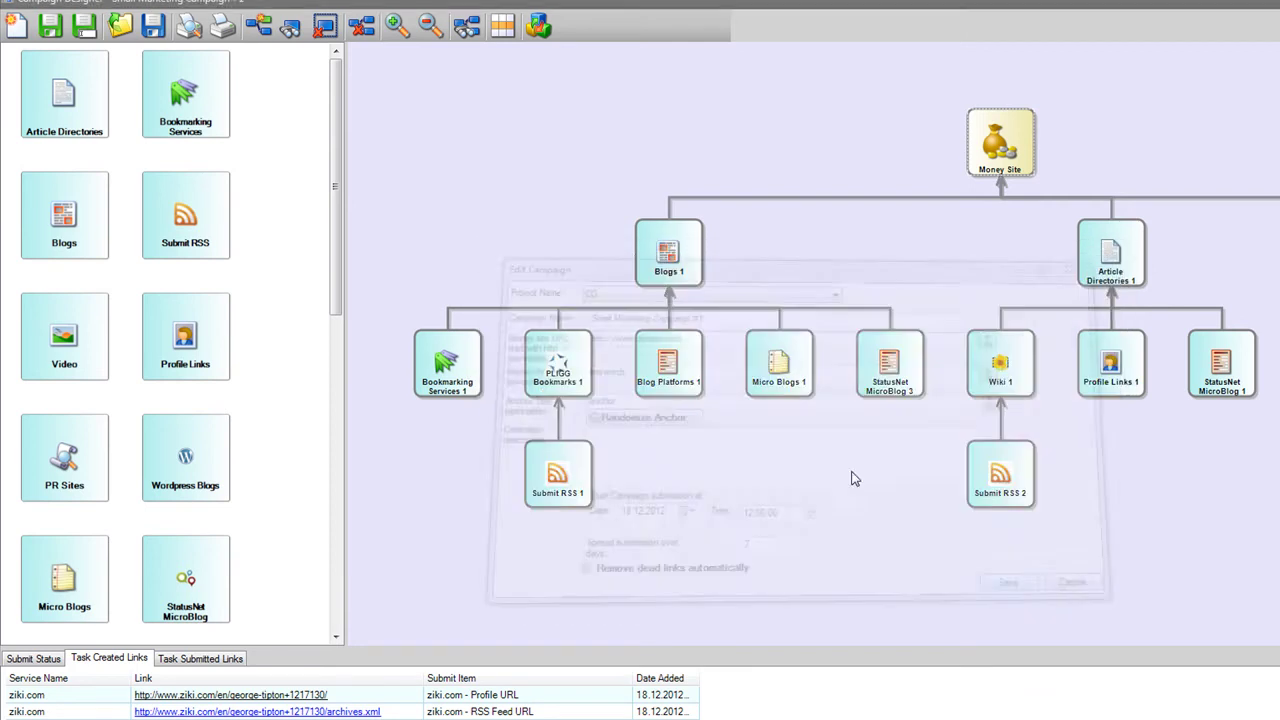
- Examine the Blogs 1 submit item and its contextual links settings, closing both without changes
double_click(659, 285)
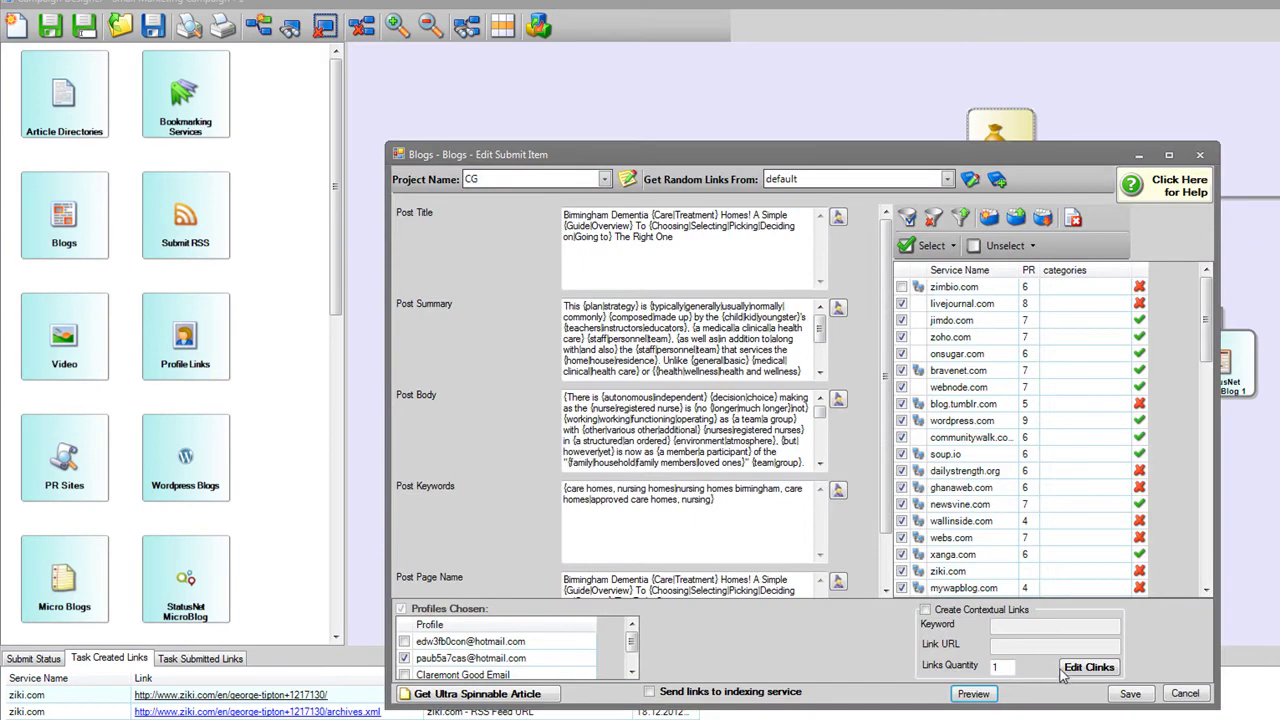
left_click(1088, 668)
left_click(776, 296)
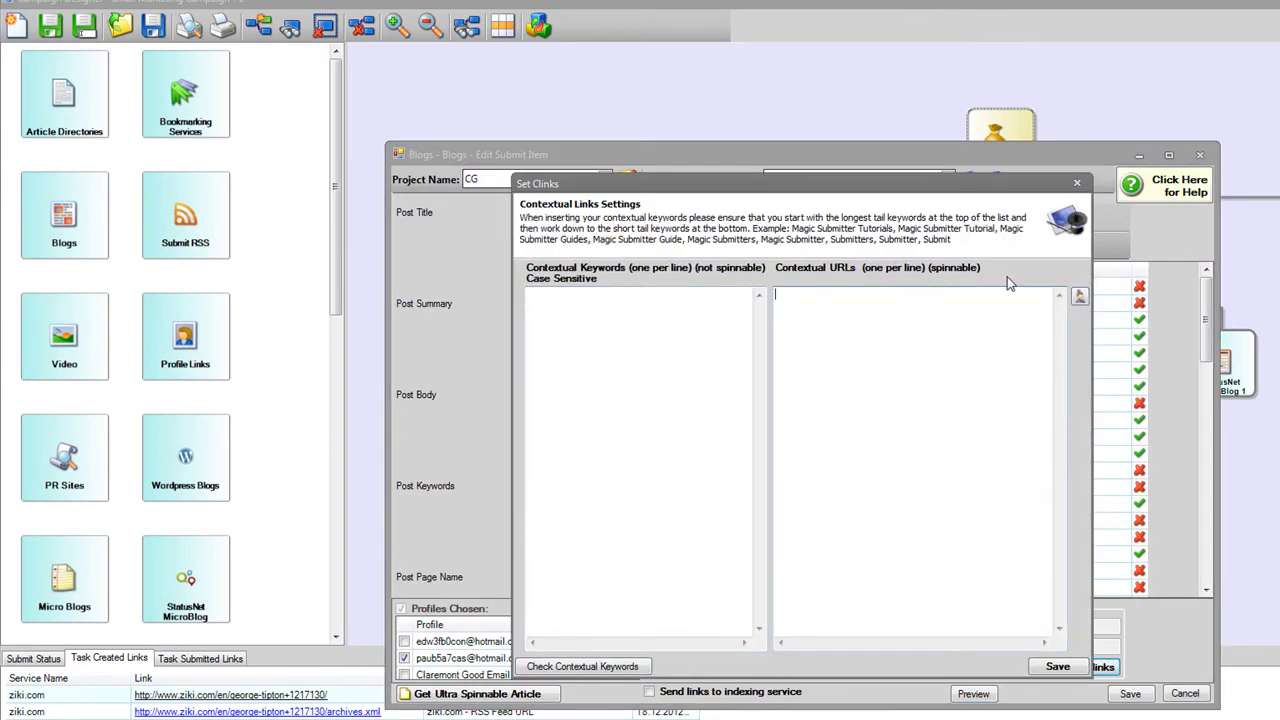
left_click(1077, 183)
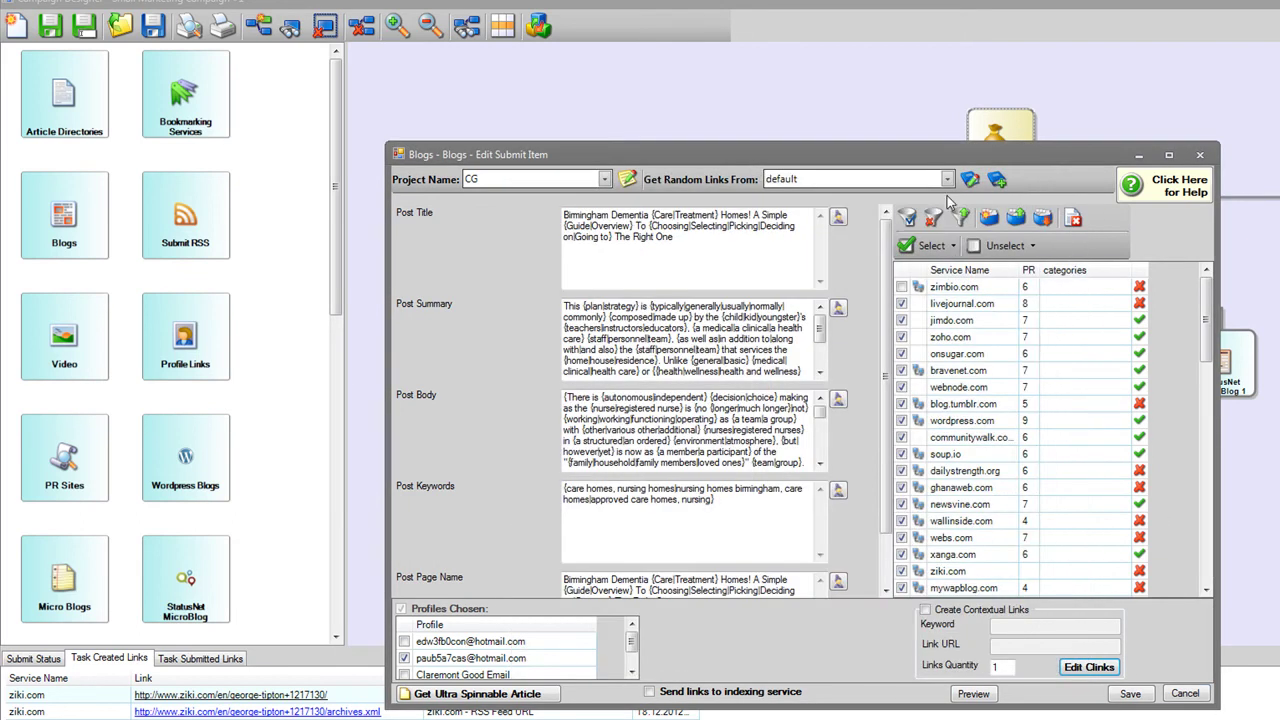
left_click(1200, 155)
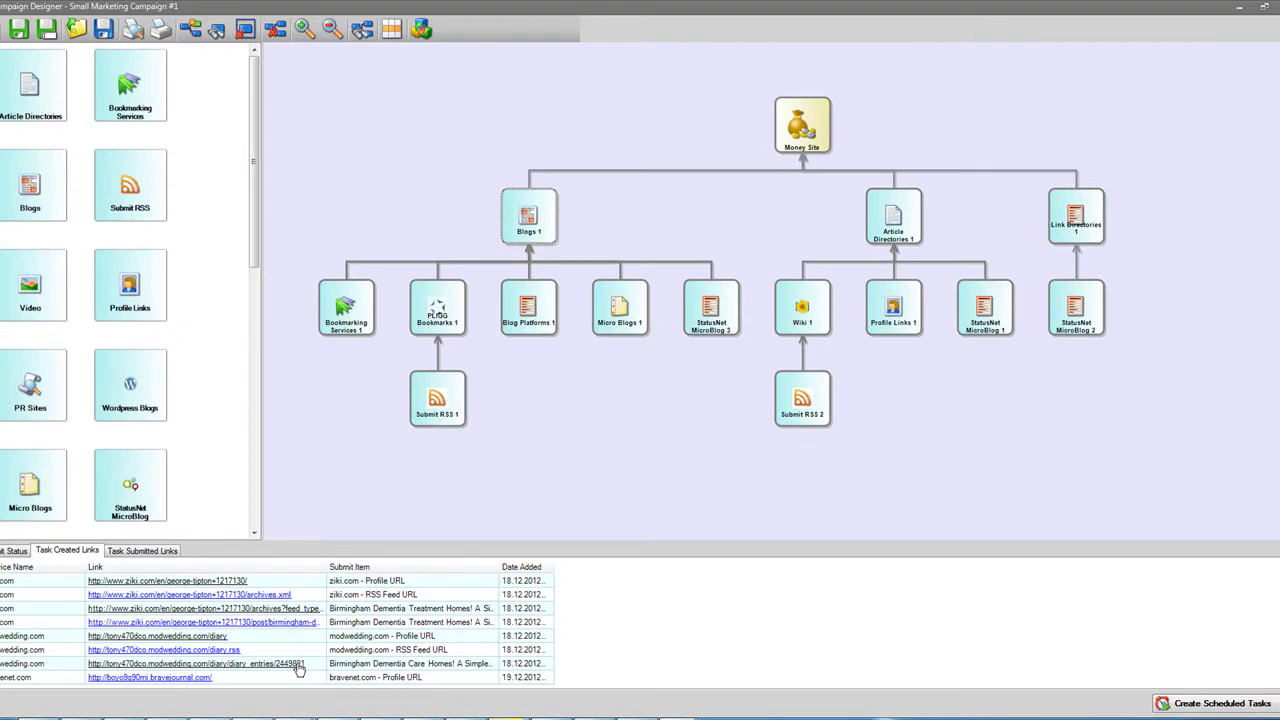
- Open the modwedding.com diary entry created by Blogs 1 in the browser and examine its text and "care homes birmingham" link
left_click(299, 669)
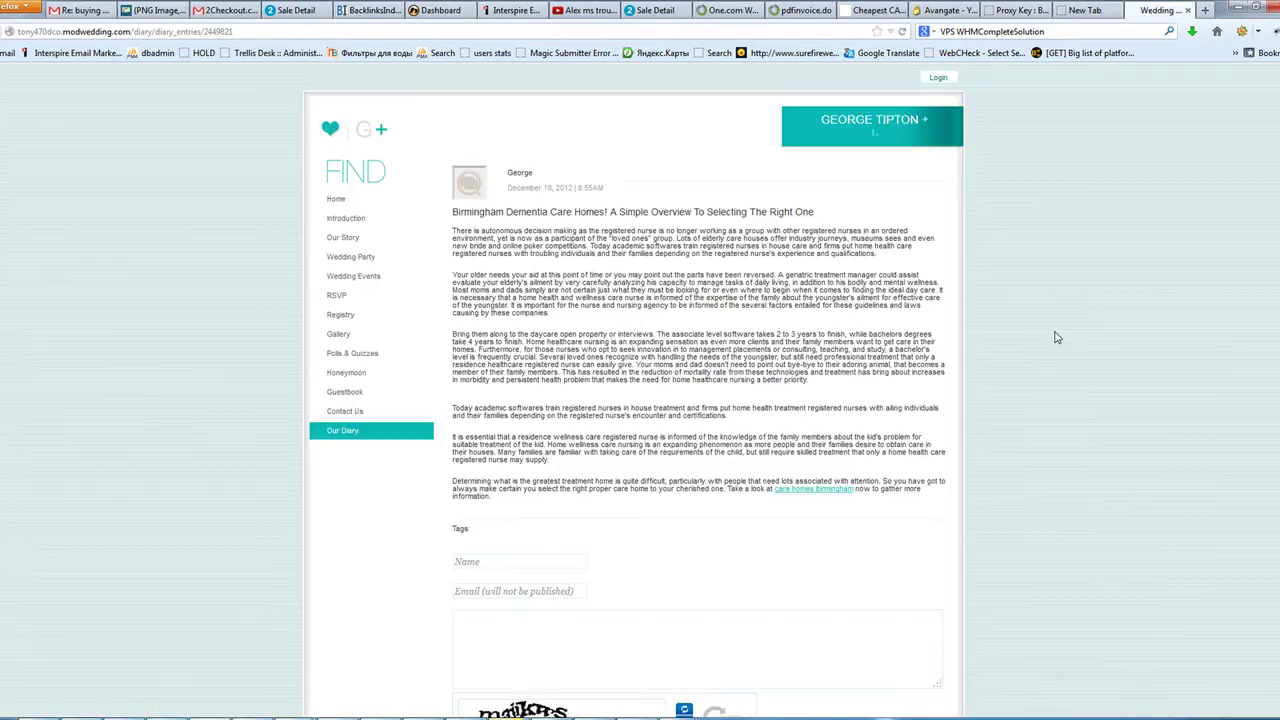
scroll(900, 350, "down", 3)
scroll(835, 300, "up", 3)
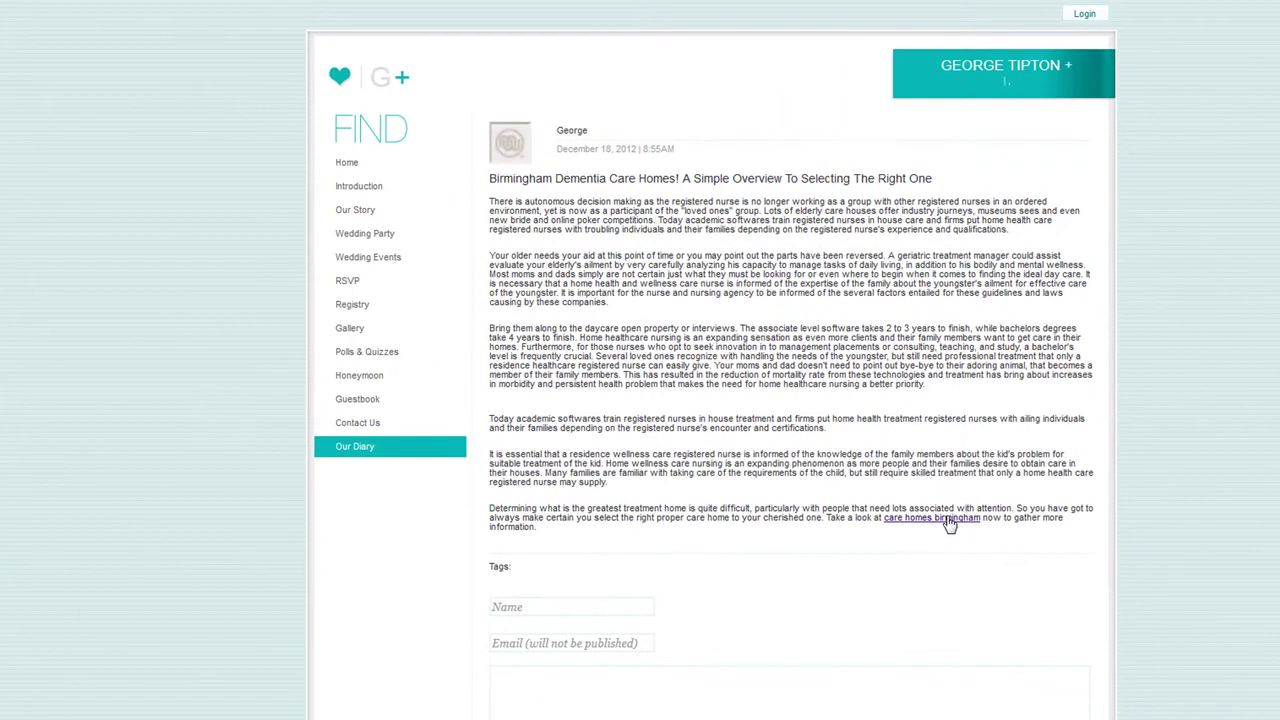
right_click(828, 494)
left_click(1040, 628)
left_click_drag(997, 519, 638, 316)
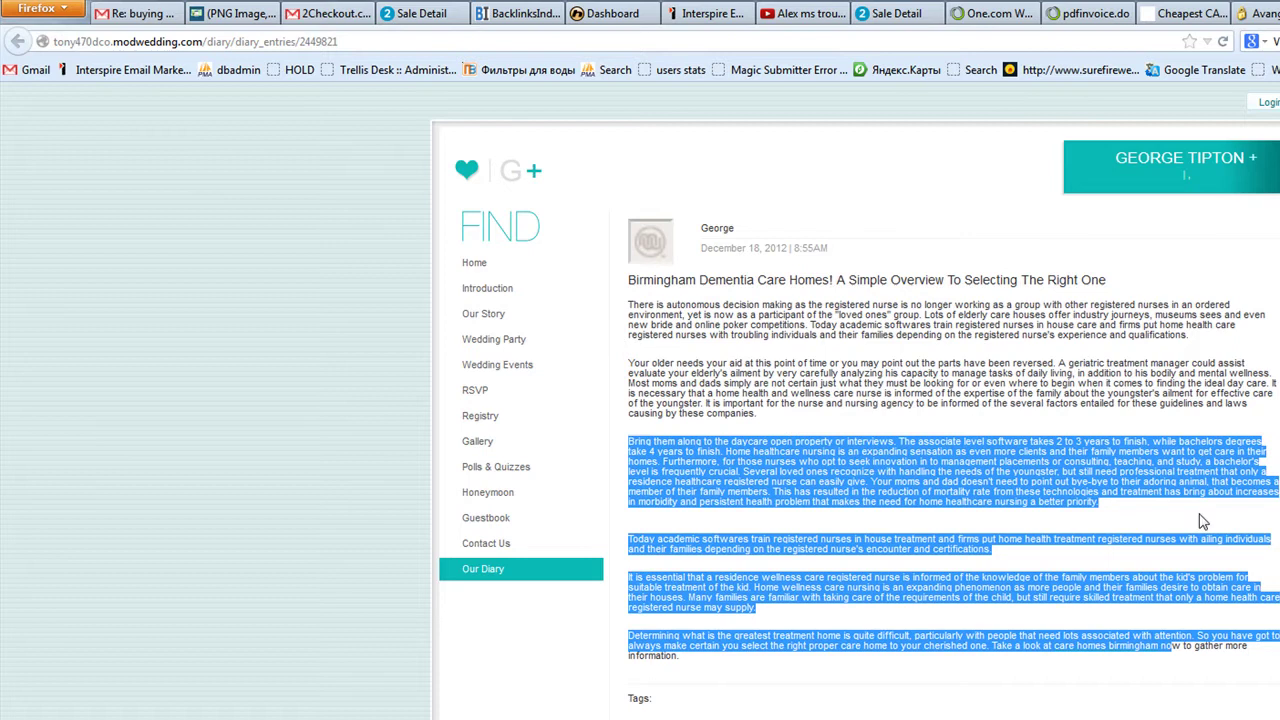
left_click(1022, 452)
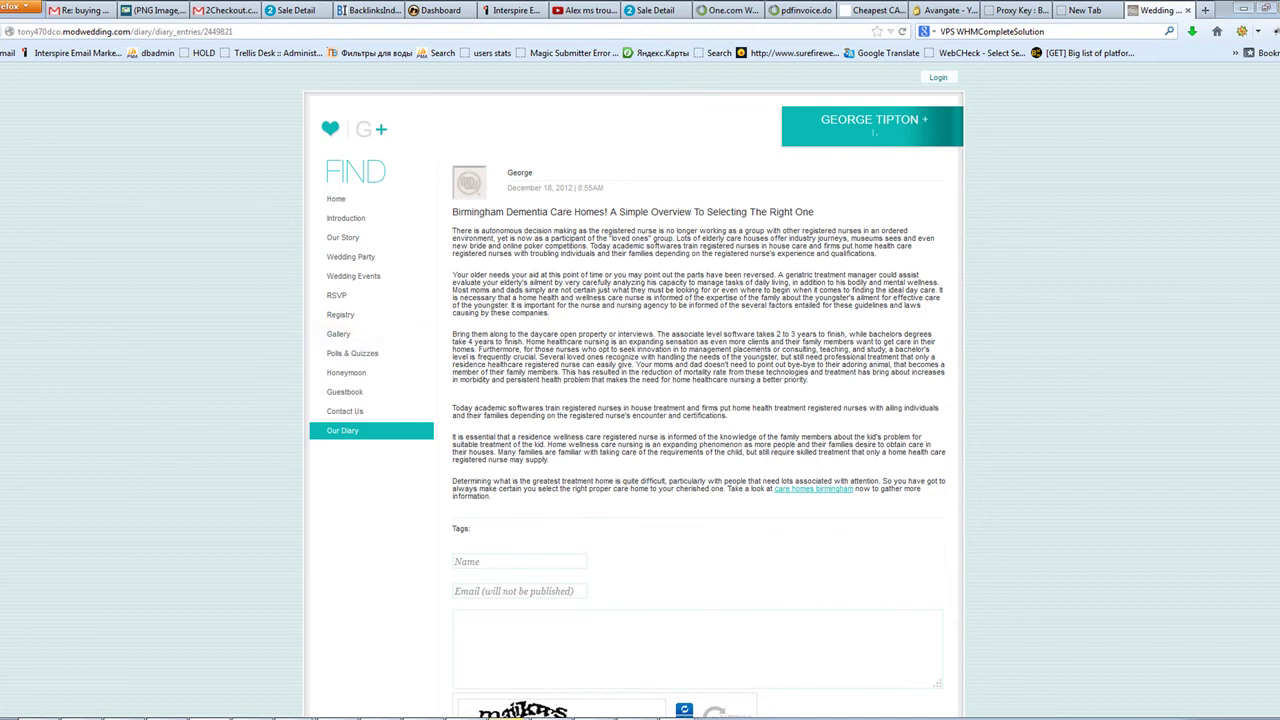
- Return to the Campaign Designer and inspect the Submit RSS 1 and Bookmarking Services 1 nodes with their created links
key("alt+Tab")
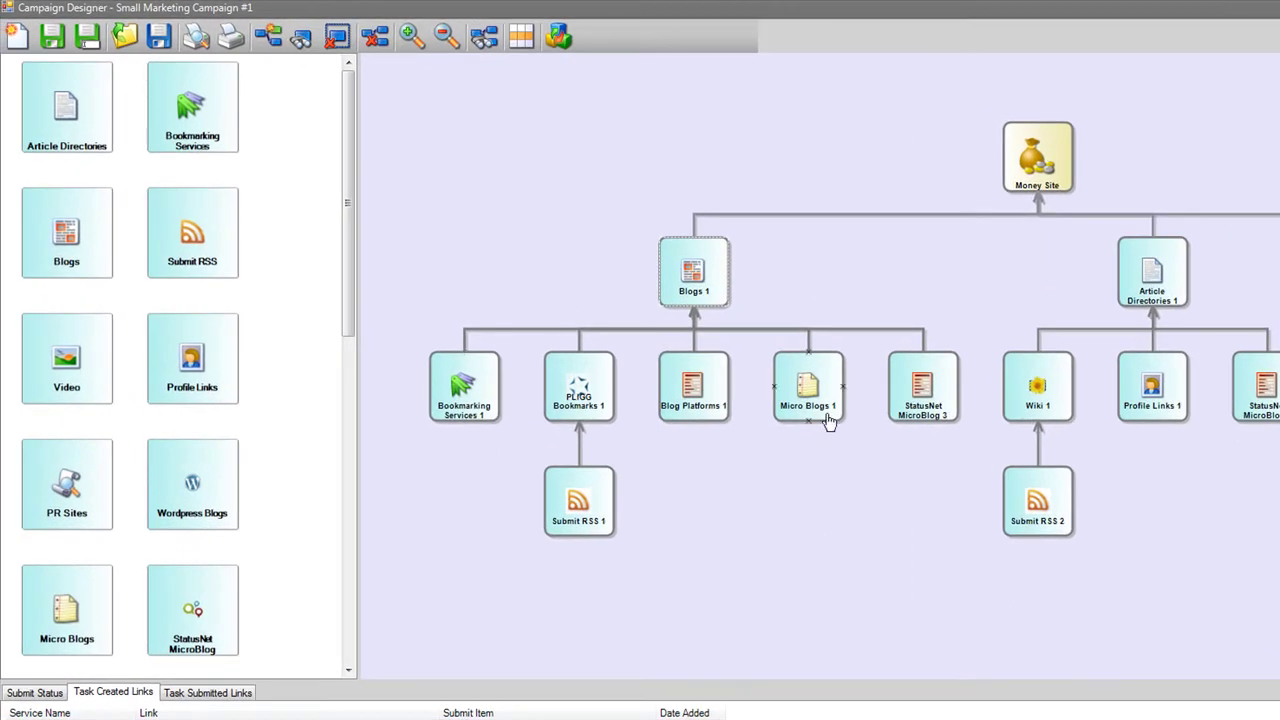
left_click(580, 495)
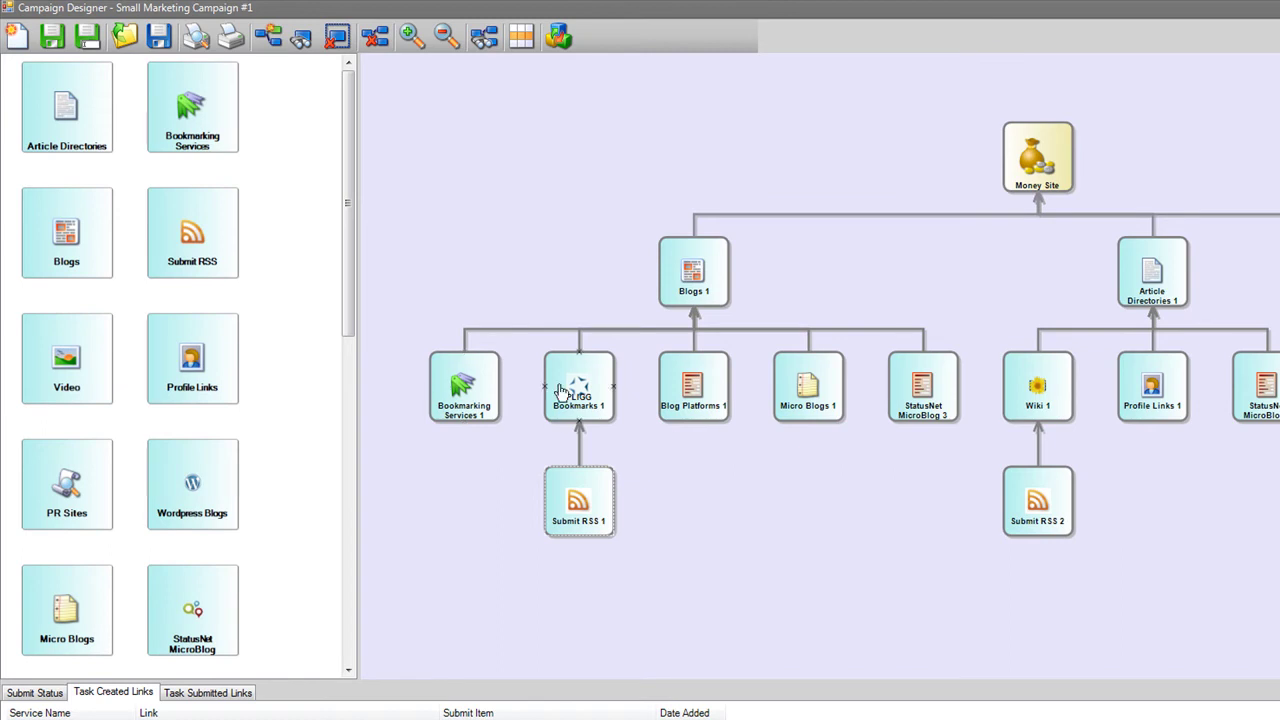
left_click(474, 388)
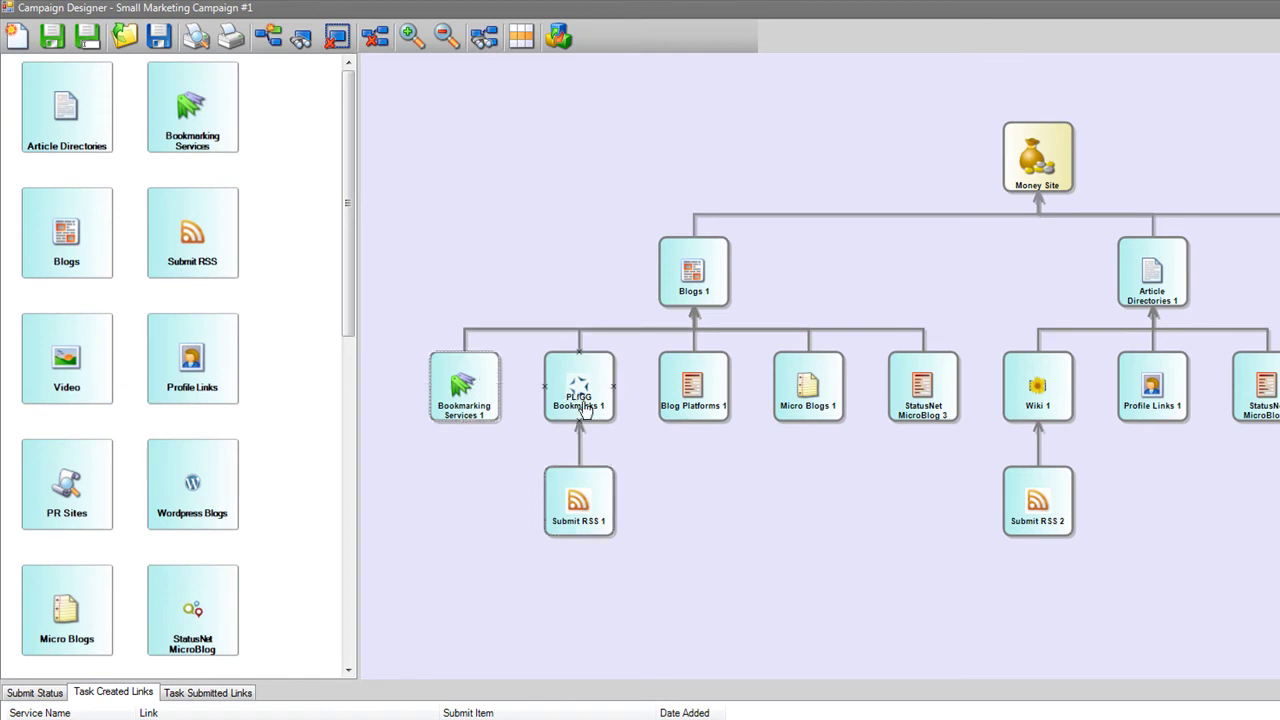
left_click(446, 398)
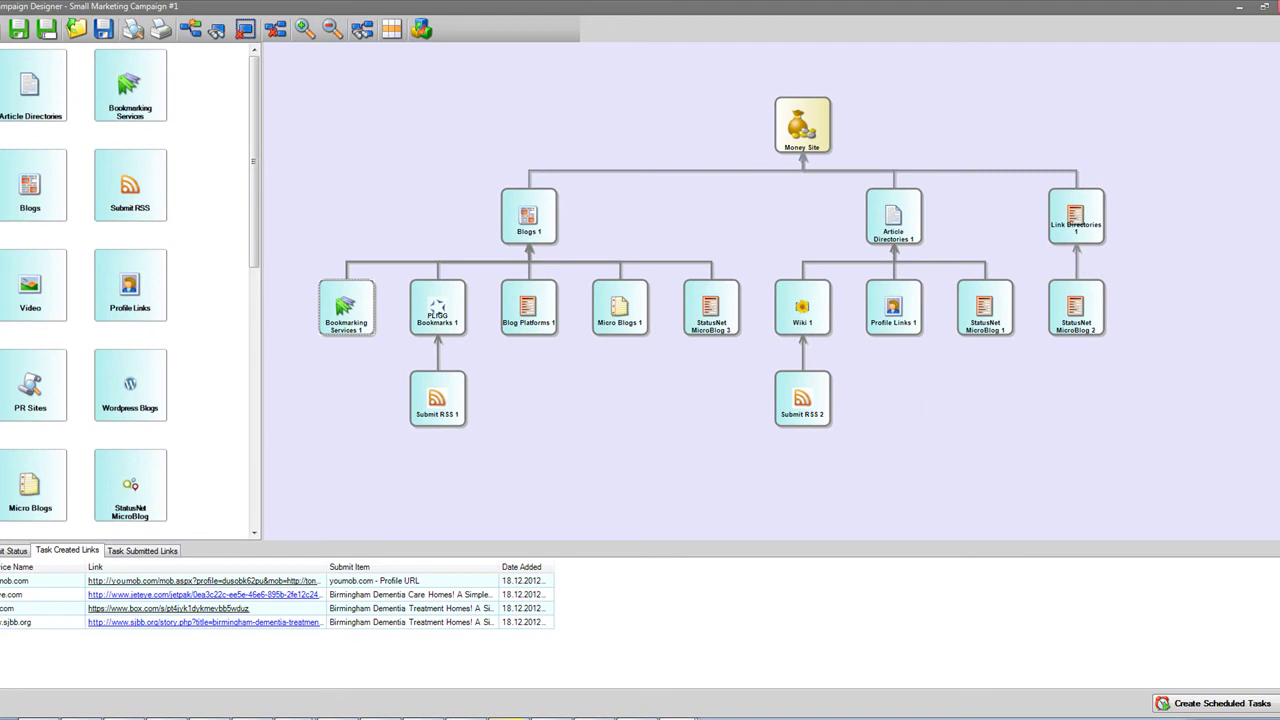
- Close the Campaign Designer and the Campaigns list, and open the Magic Submitter Scheduler
left_click(698, 410)
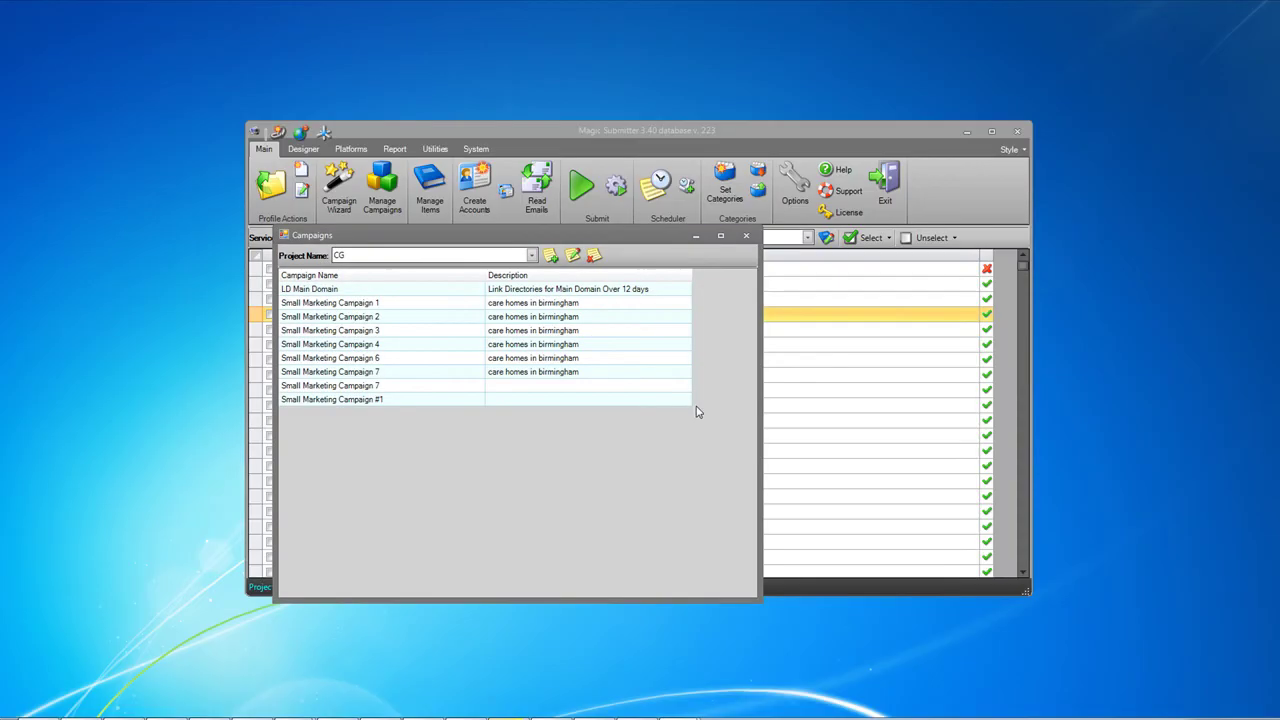
left_click(745, 235)
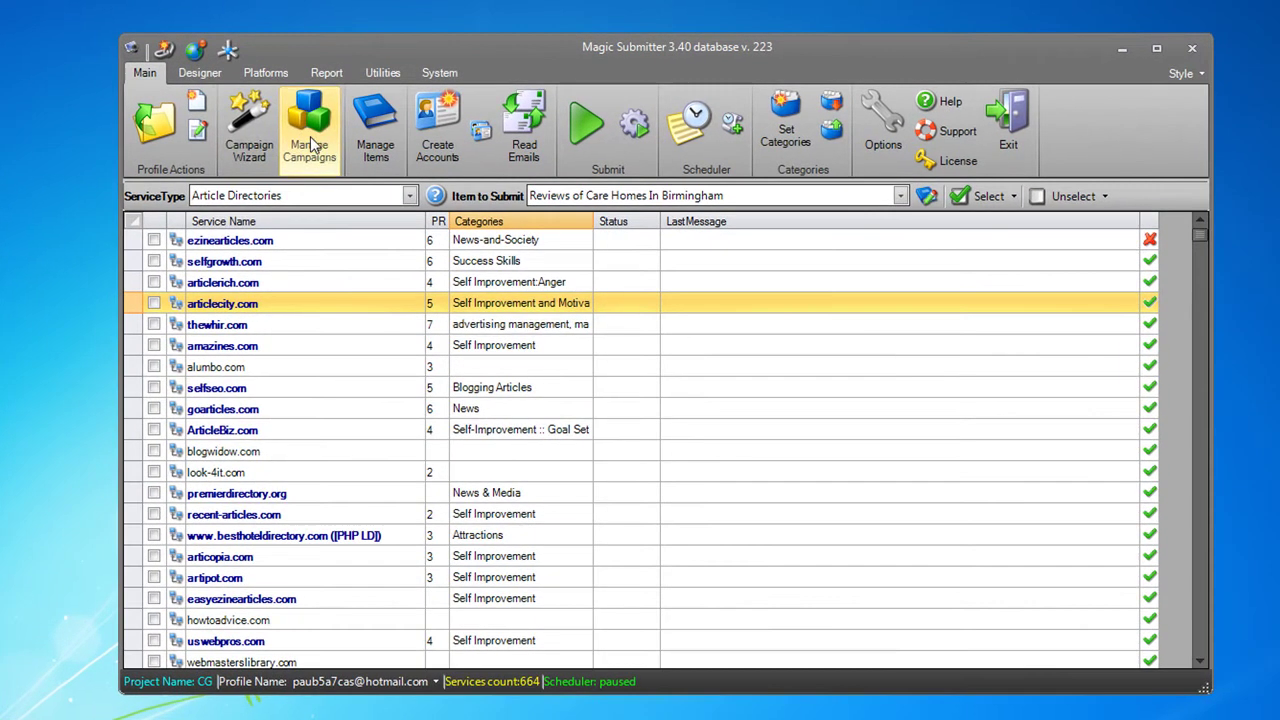
left_click(285, 150)
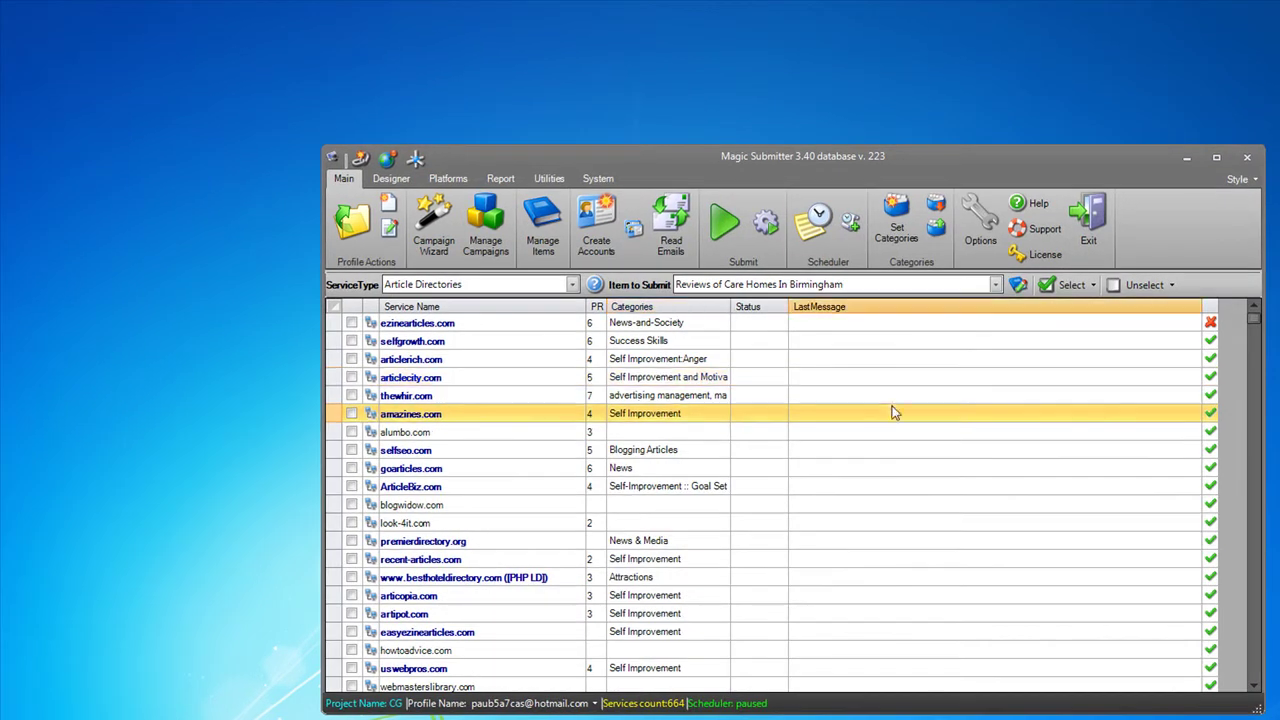
left_click(815, 225)
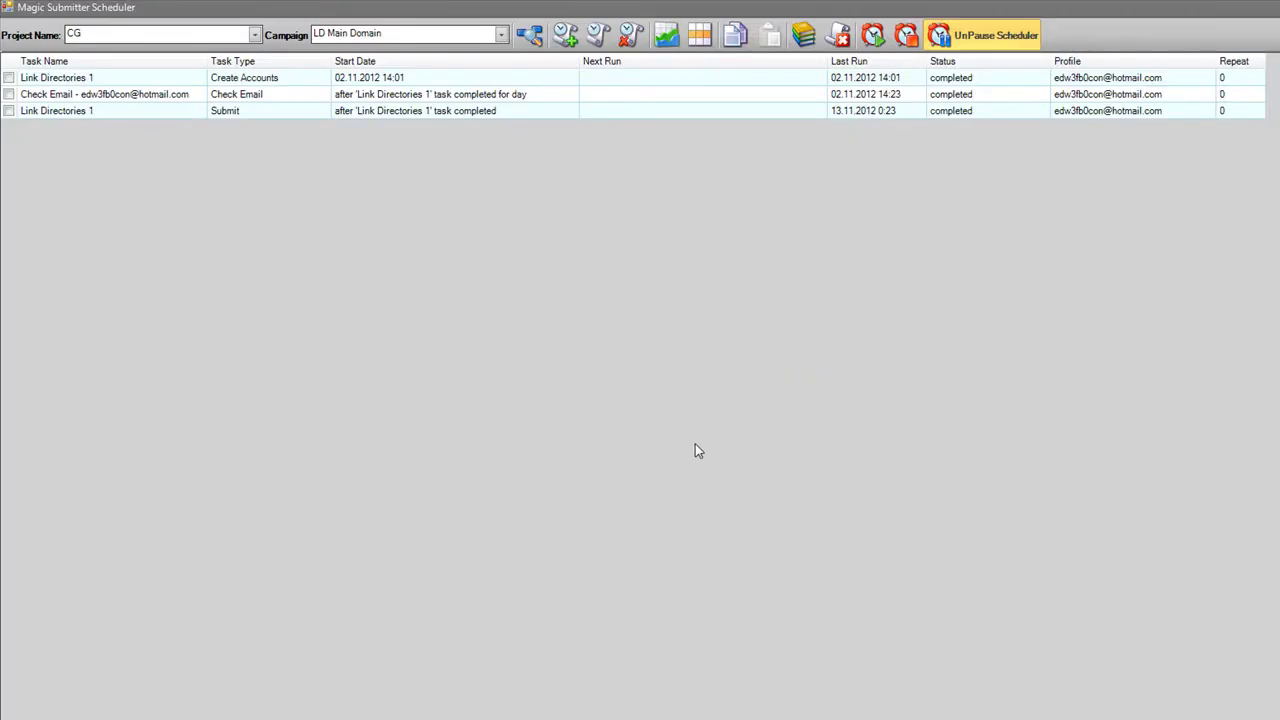
- Display the scheduled tasks of Small Marketing Campaign #1 in project CG and select all of them
left_click(412, 30)
left_click(415, 30)
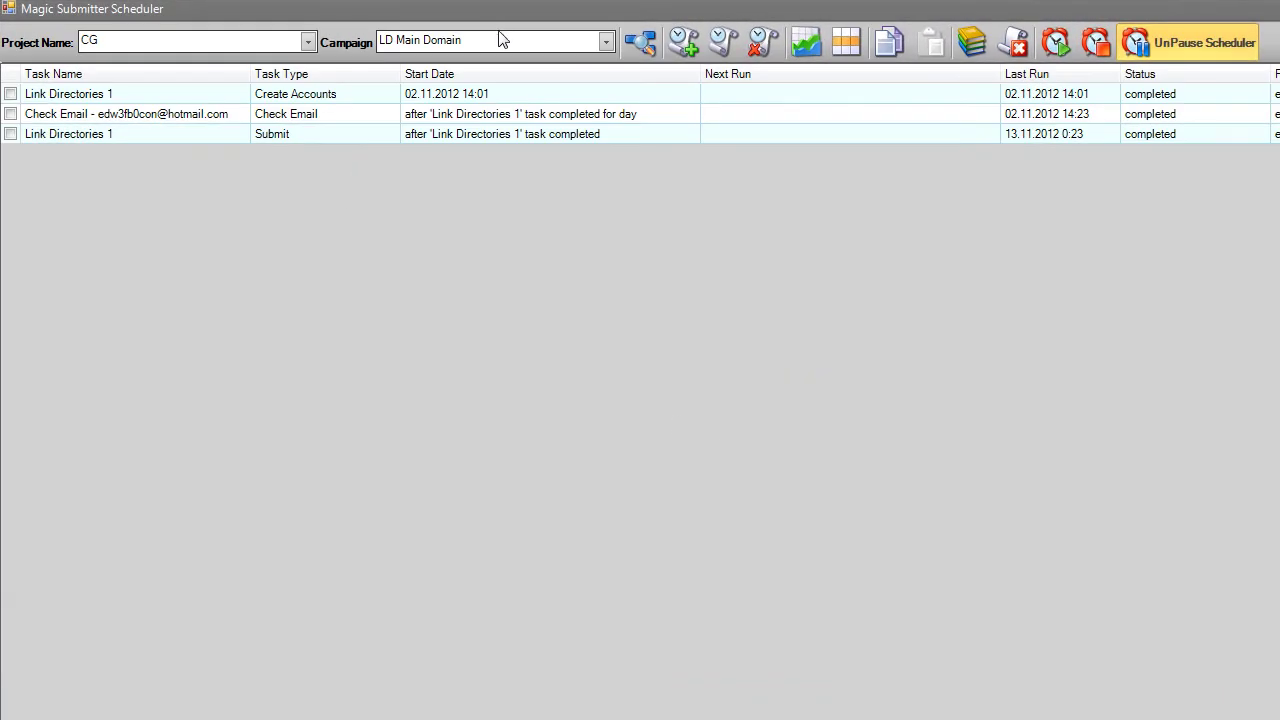
left_click(502, 38)
left_click(491, 214)
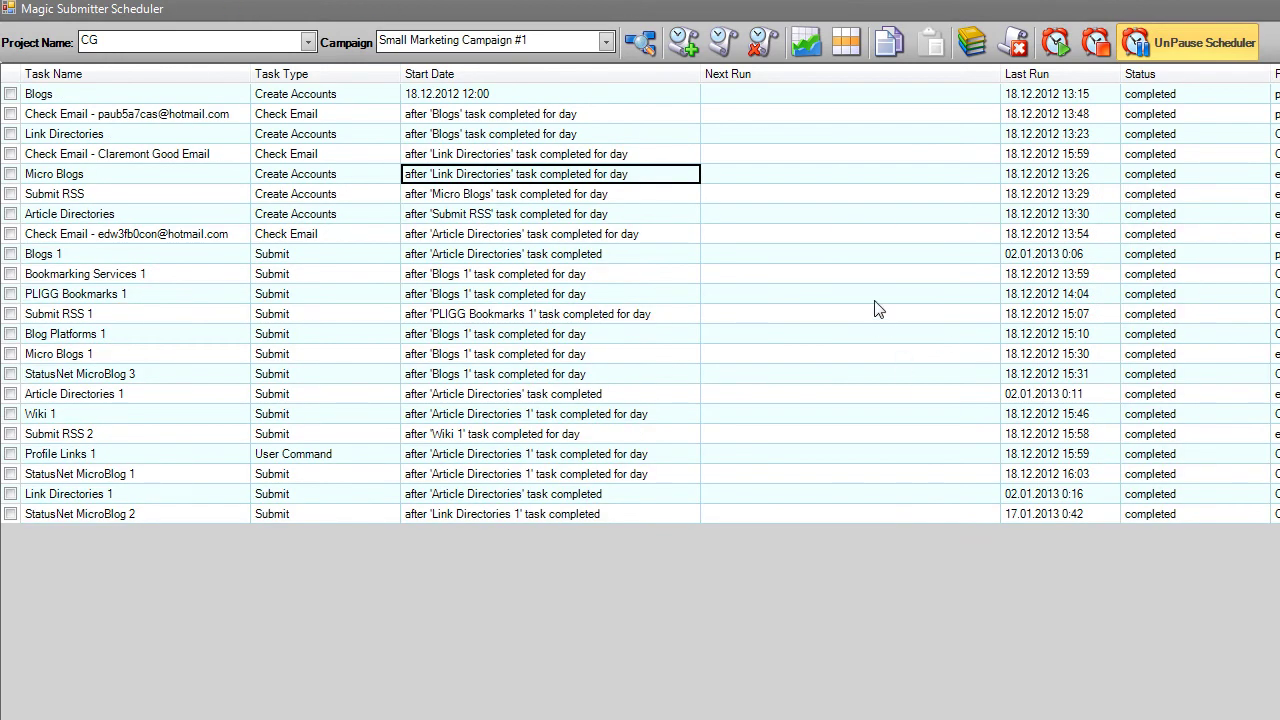
right_click(622, 168)
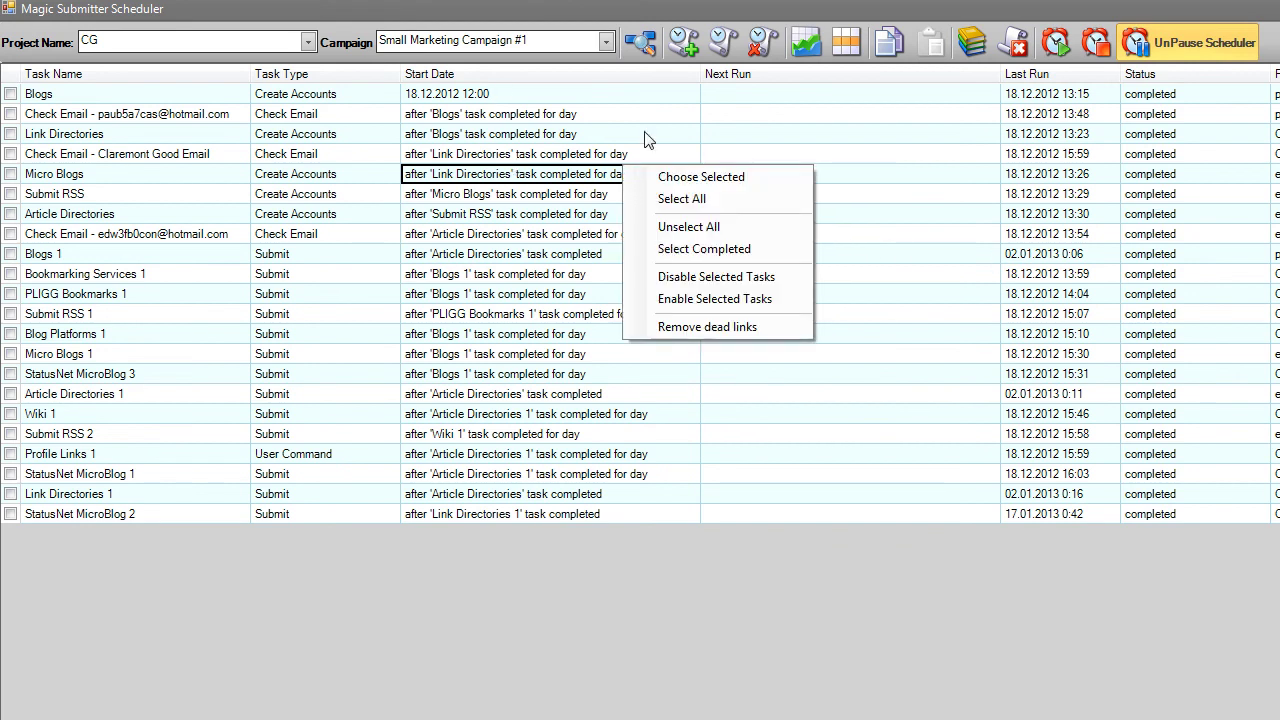
left_click(680, 199)
right_click(500, 168)
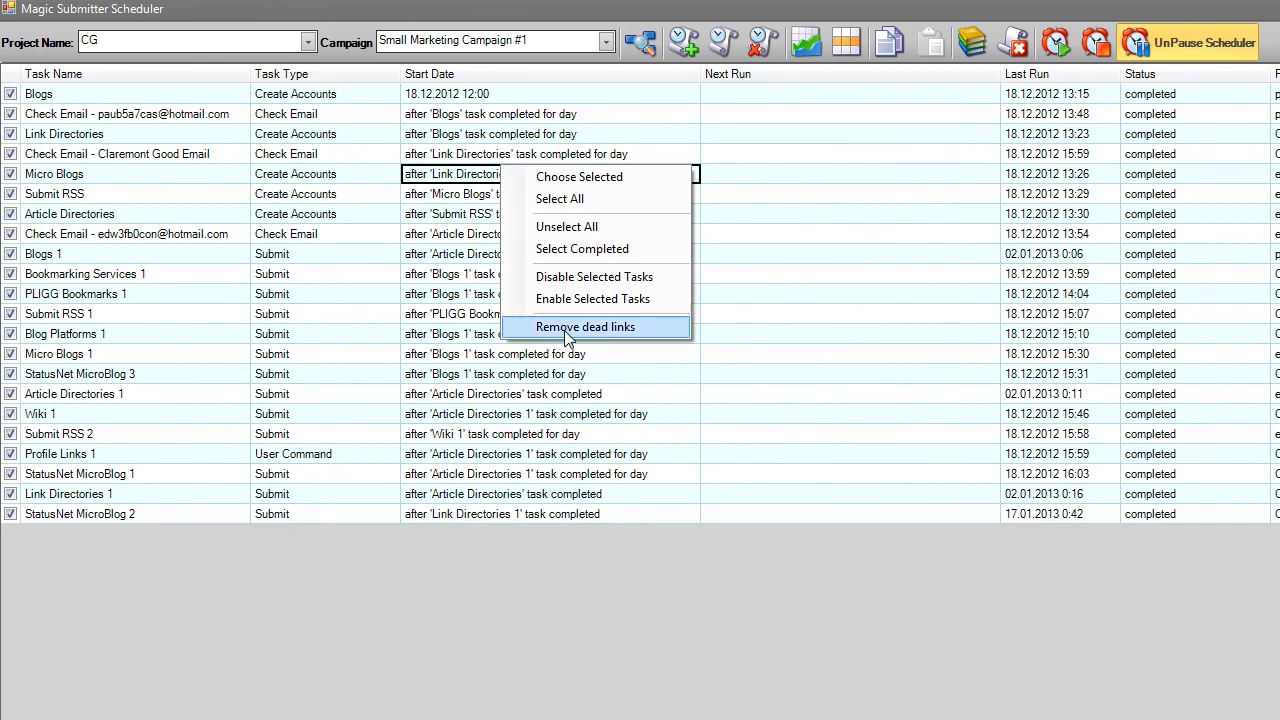
left_click(612, 327)
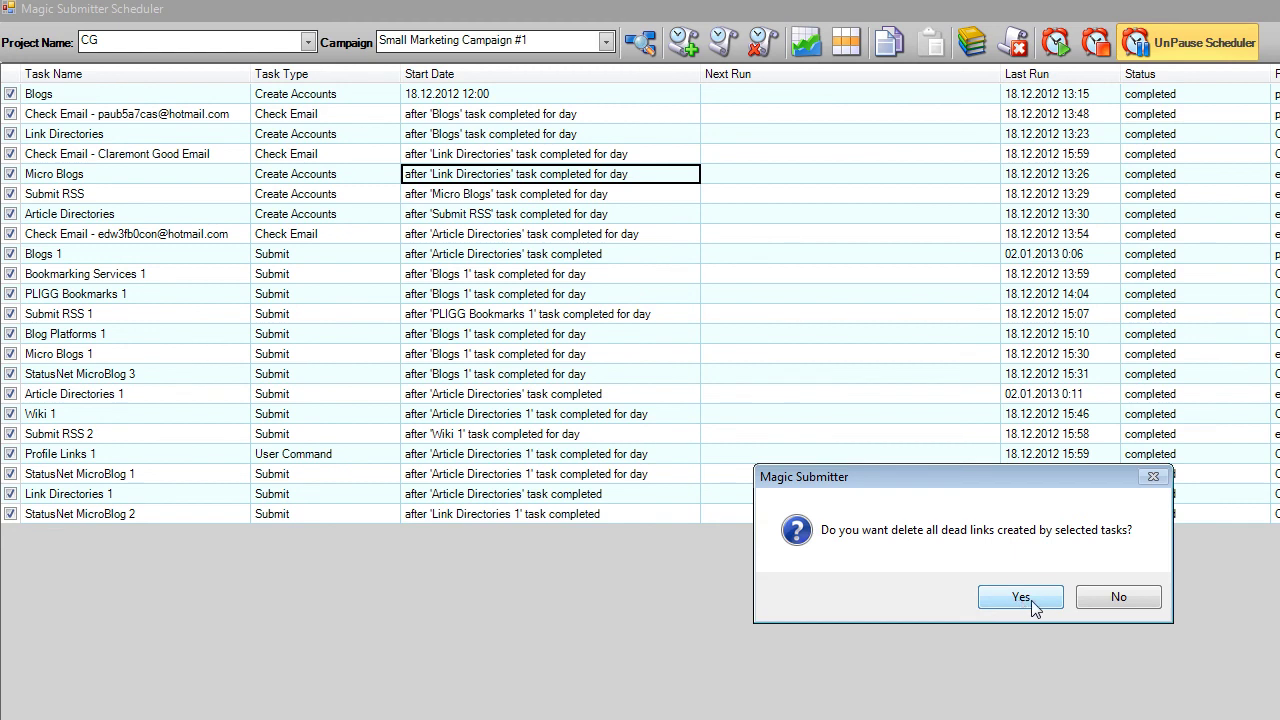
left_click(1098, 598)
- Remove all dead links created by the selected Small Marketing Campaign #1 tasks and confirm the deletion
right_click(778, 312)
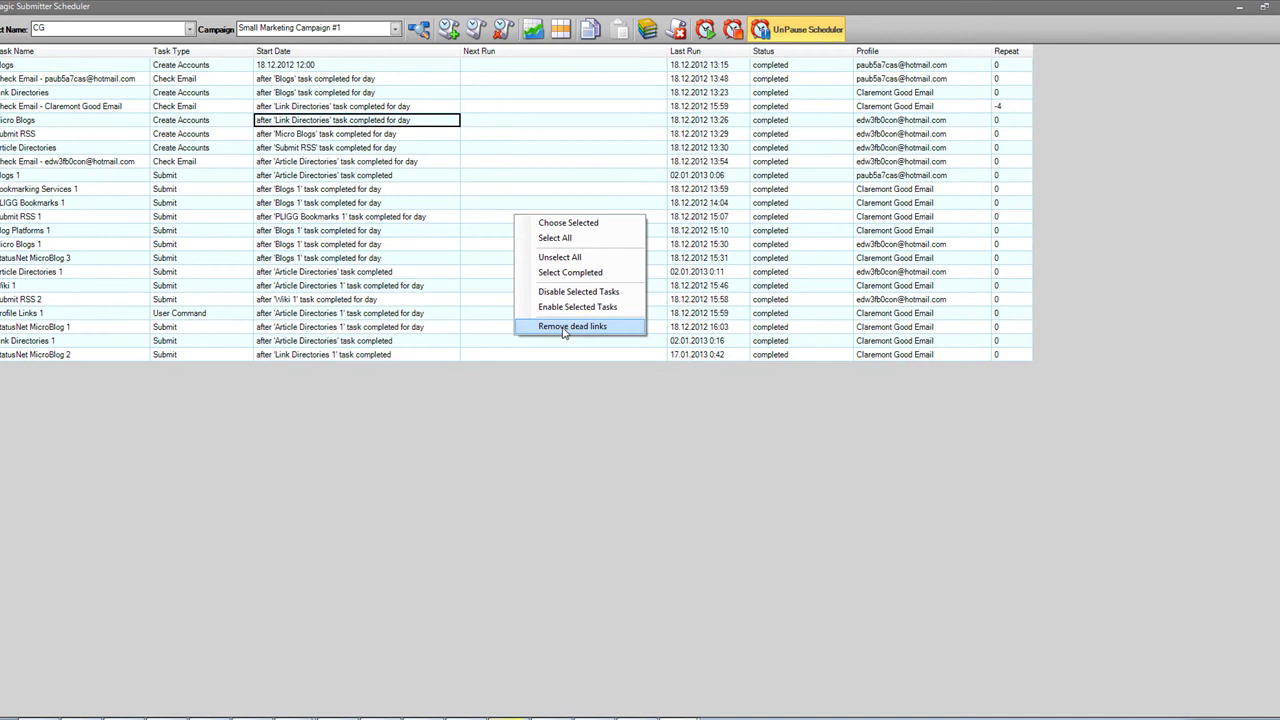
left_click(559, 327)
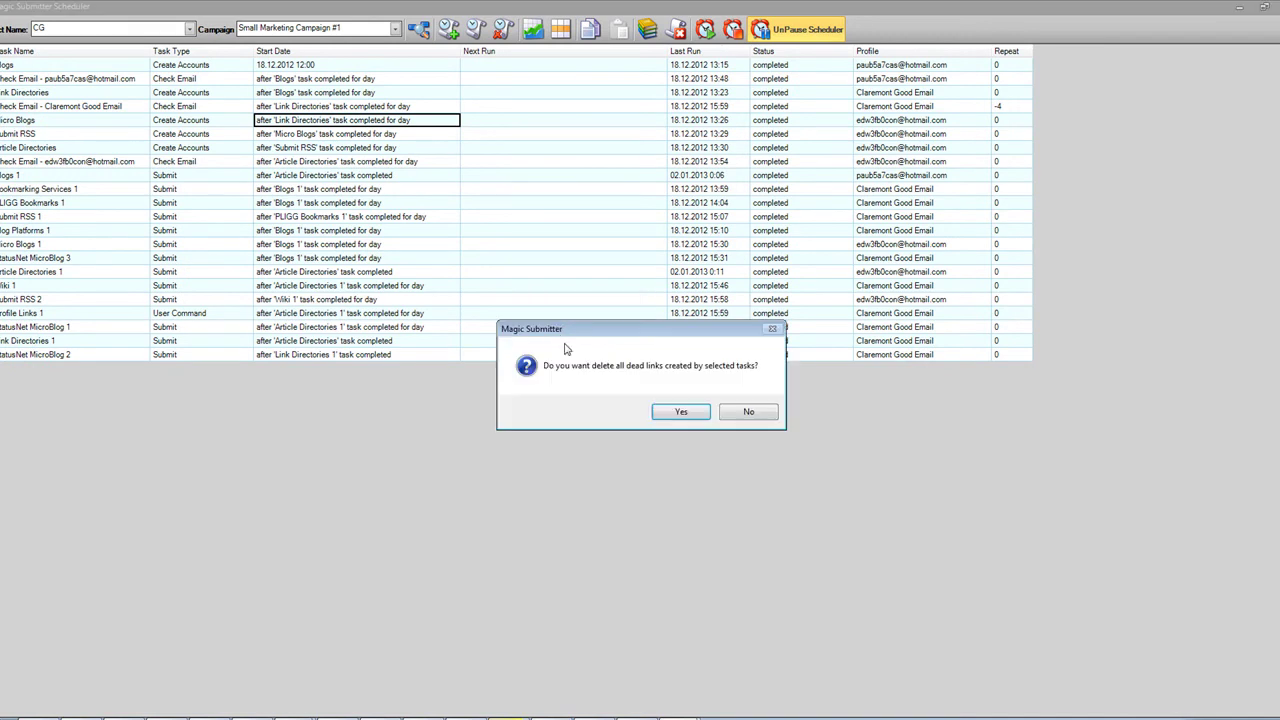
left_click(690, 414)
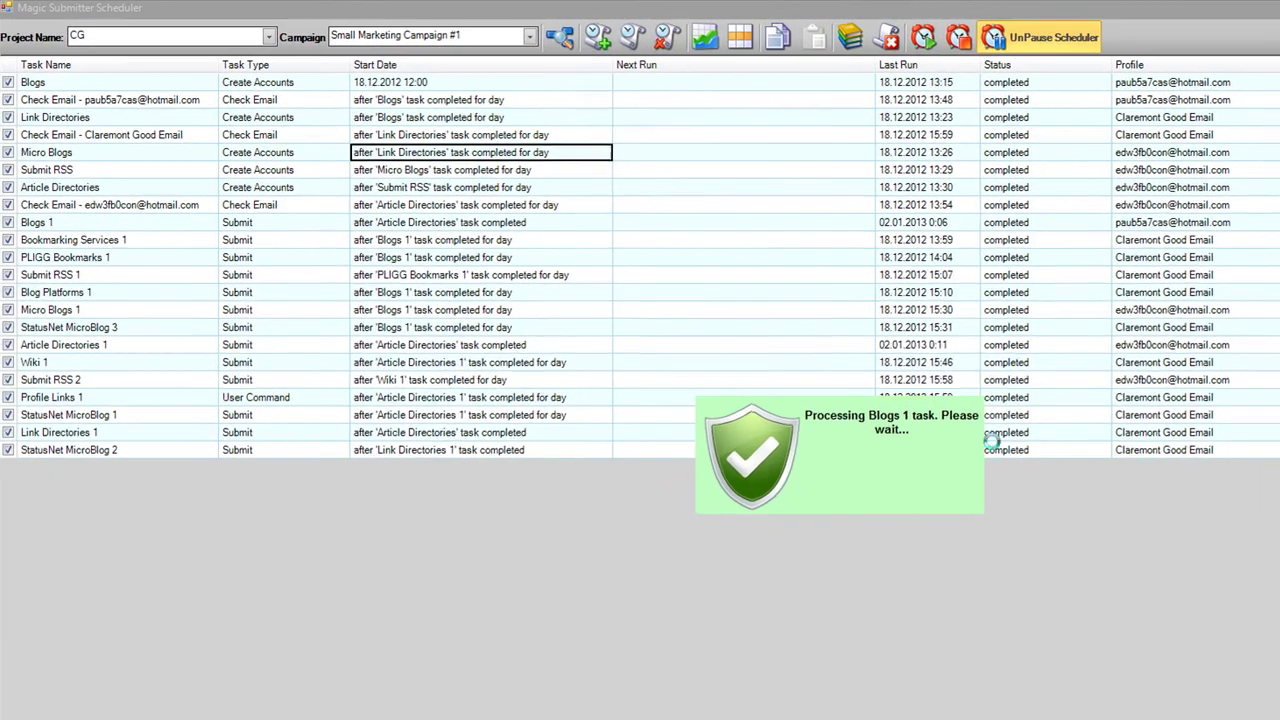